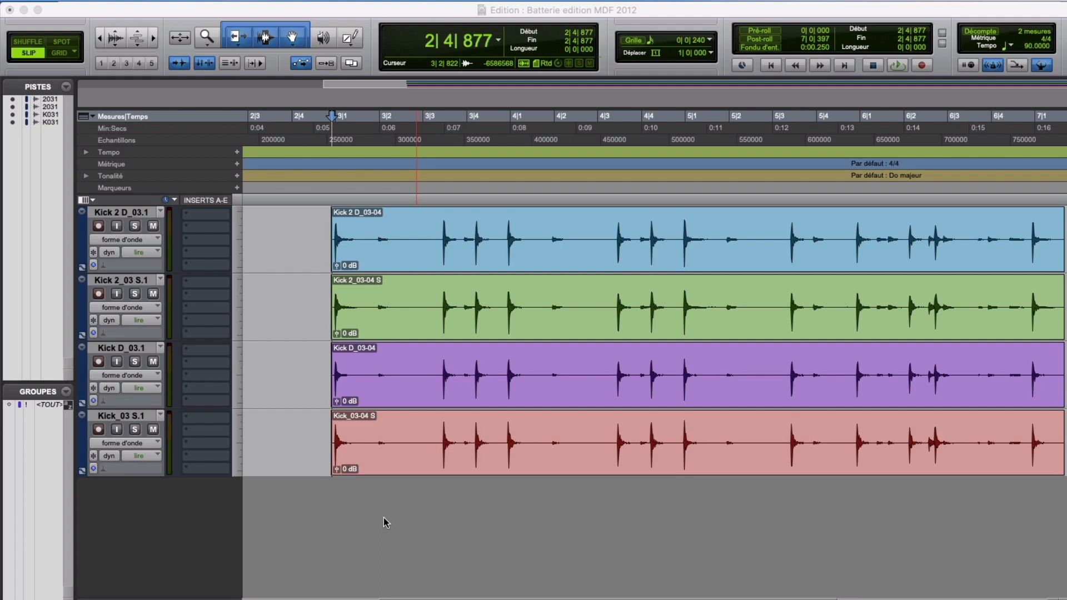
Play back the four unedited kick tracks against the tempo to judge their timing.
left_click(383, 522)
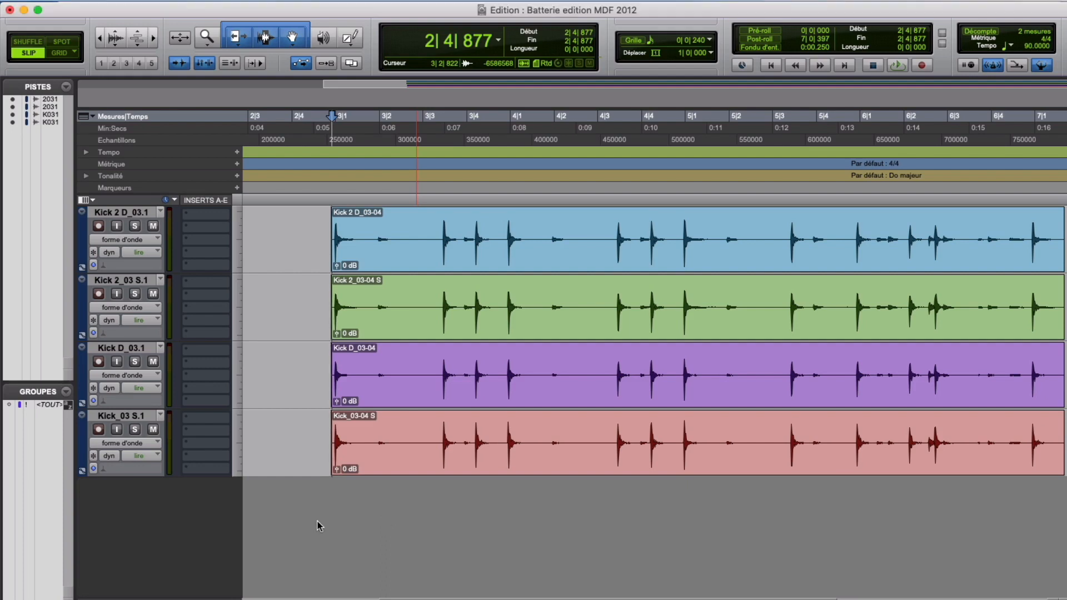
key("space")
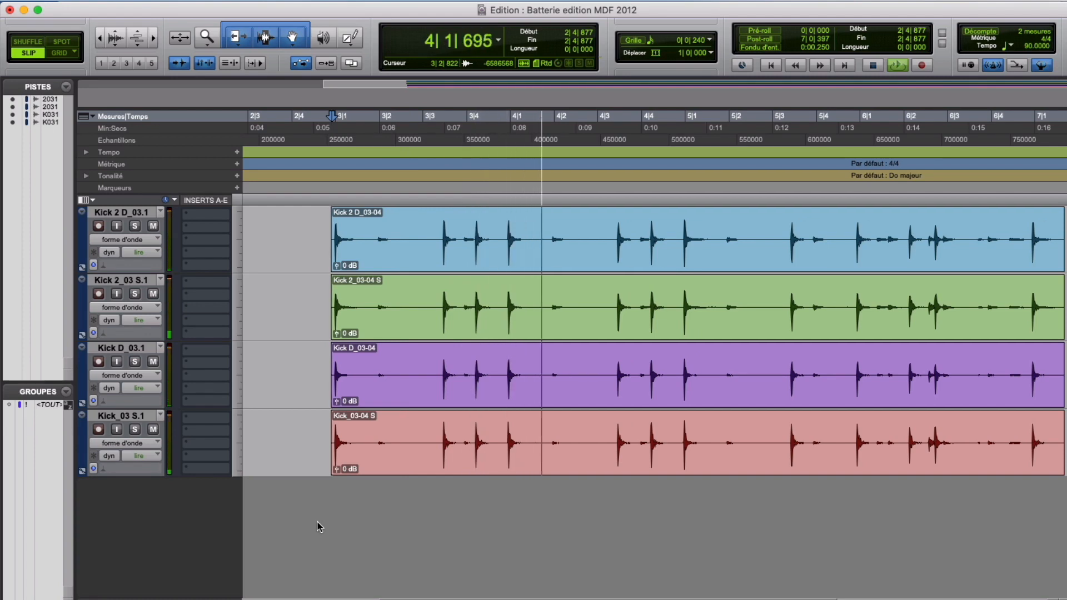
scroll(316, 526, "right", 2)
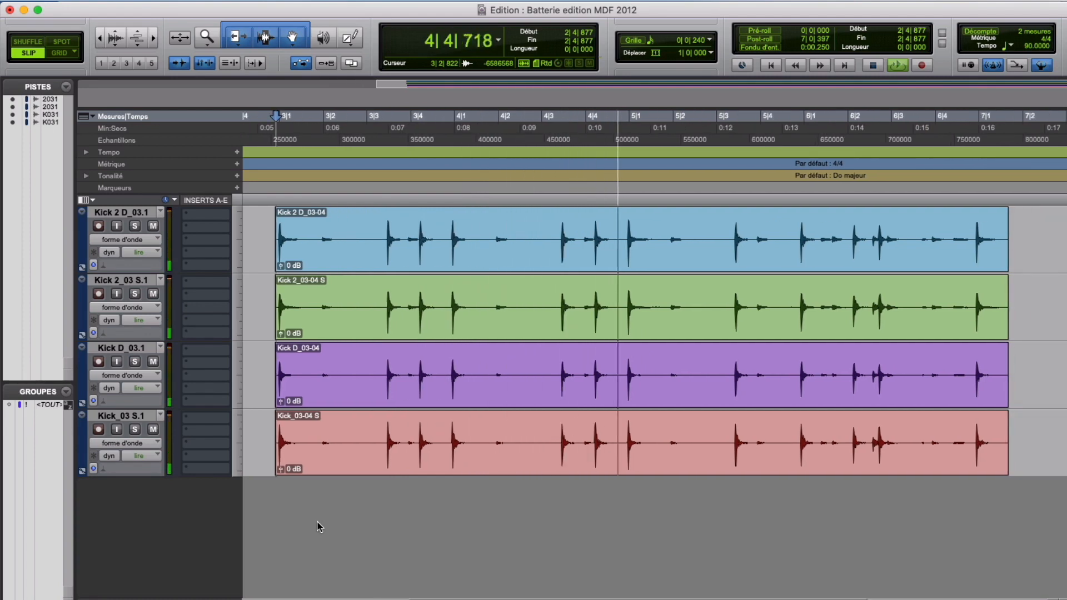
scroll(320, 527, "right", 1)
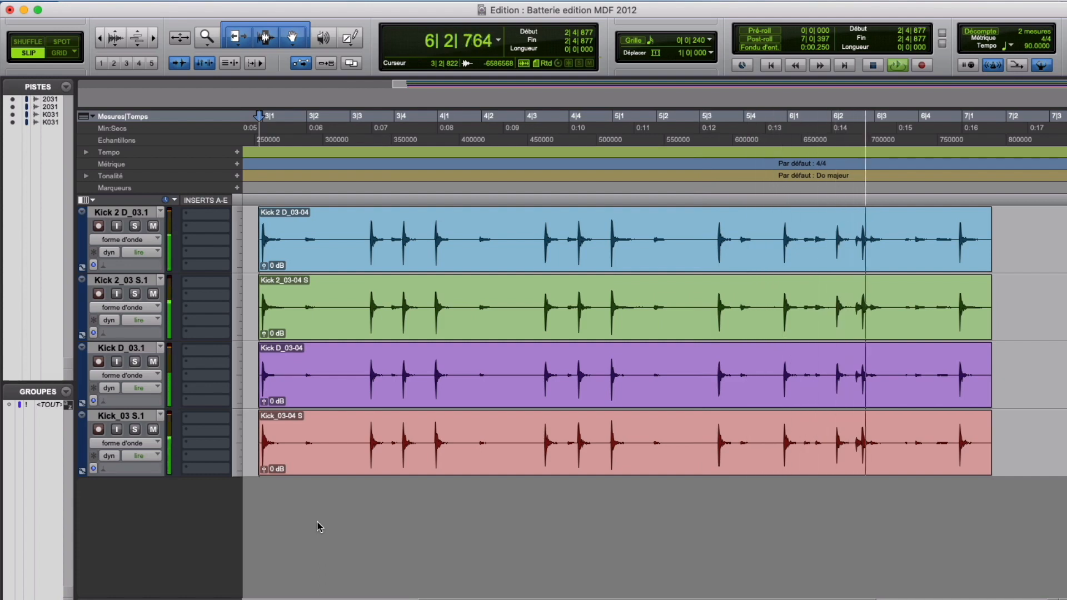
key("space")
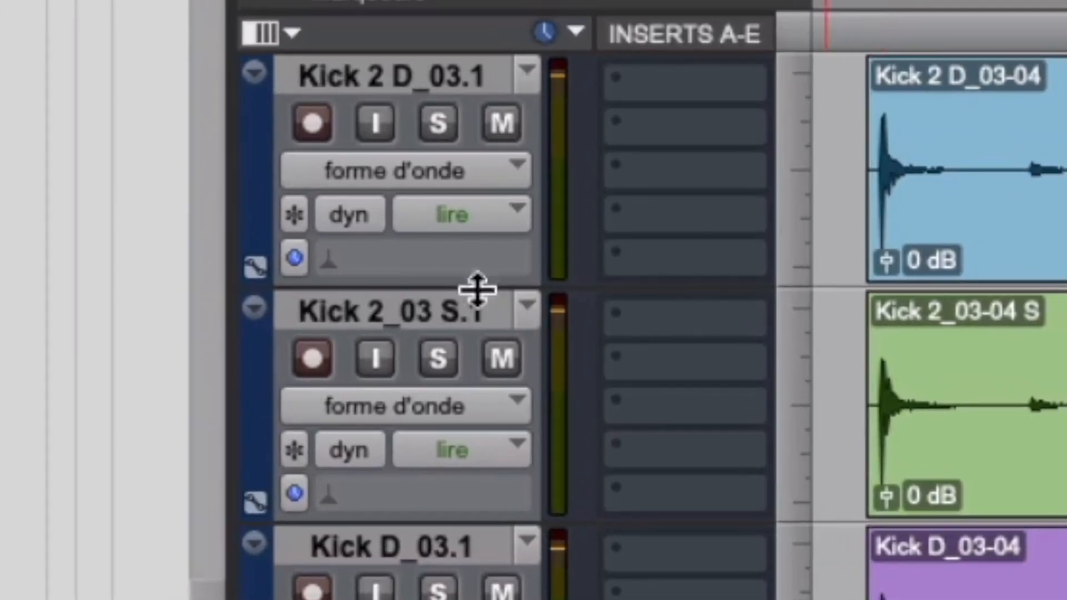
Enable Elastic Audio with the Rhythmic algorithm on all four kick tracks.
left_click(327, 266)
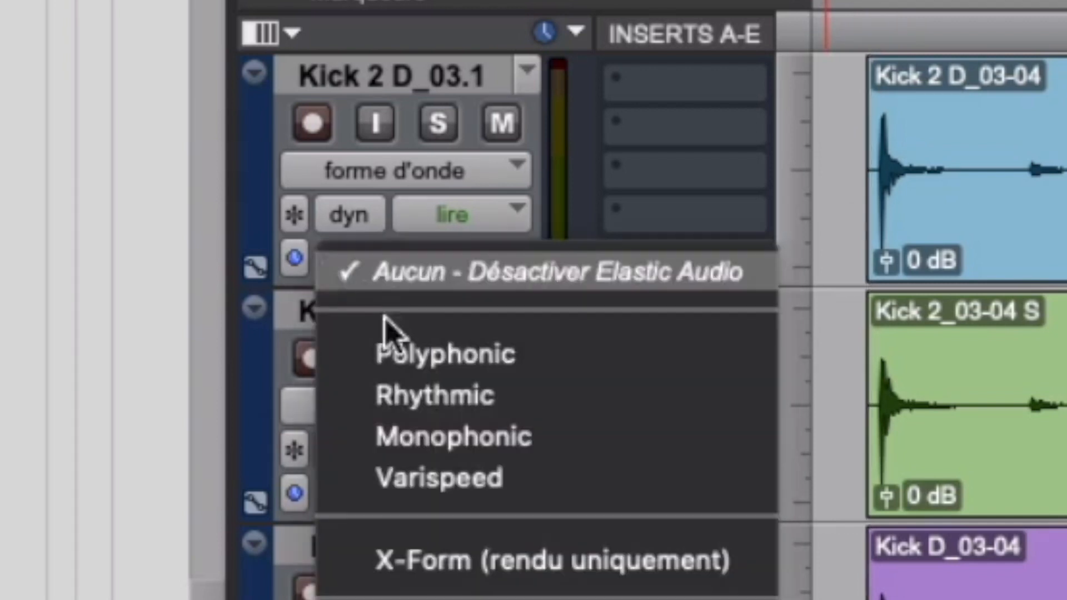
left_click(471, 399)
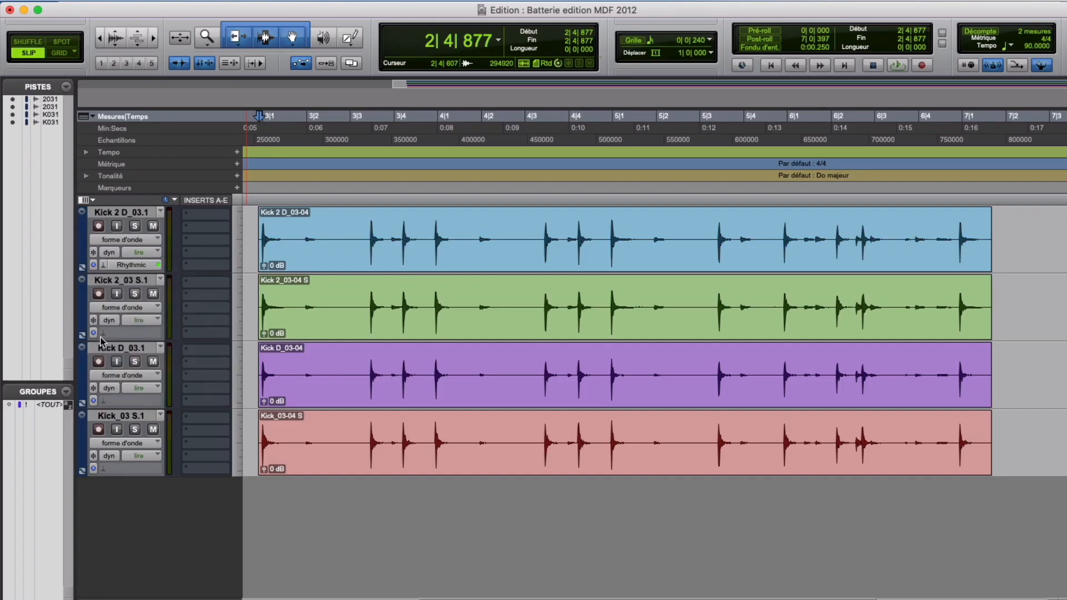
left_click(344, 491)
left_click(130, 373)
left_click(105, 400)
left_click(131, 440)
left_click(114, 469)
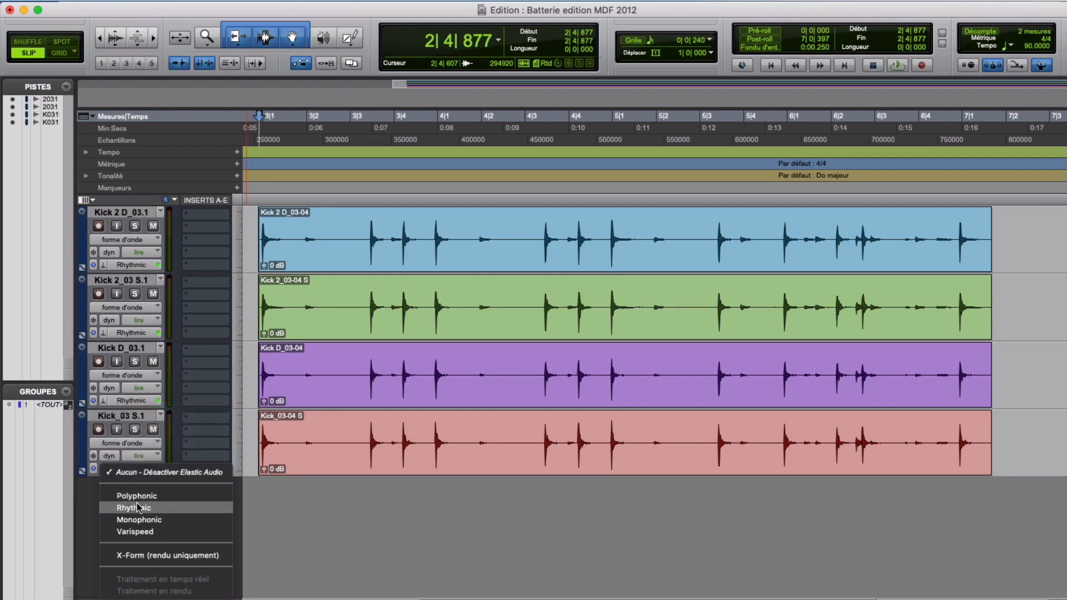
left_click(136, 507)
Switch the display of all four kick tracks from waveform to analysis (analyse) view.
left_click(118, 214)
left_click(124, 240)
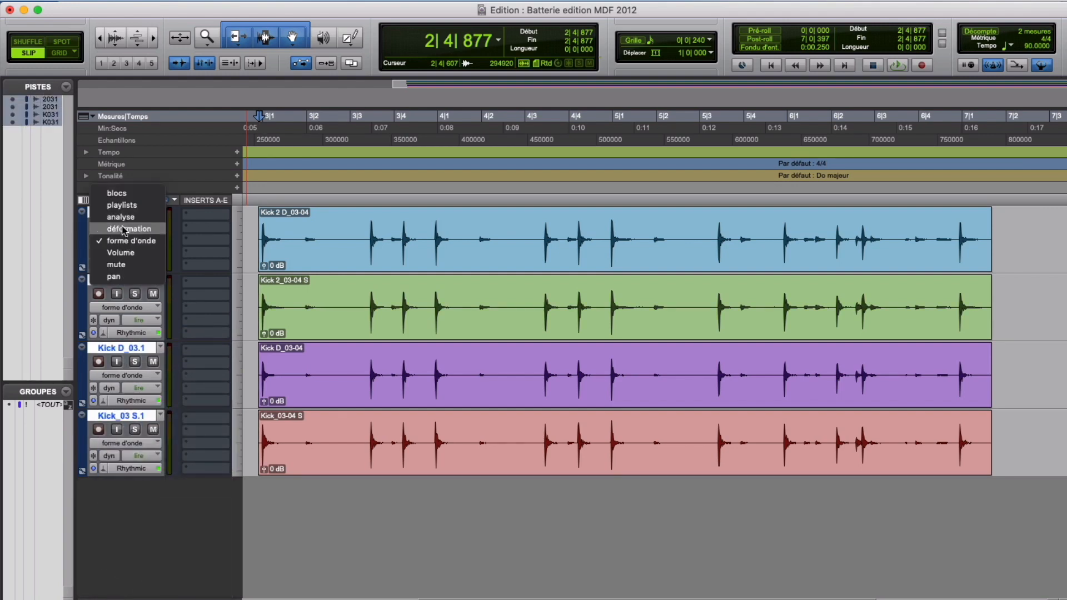
left_click(119, 221)
left_click(122, 307)
left_click(125, 280)
left_click(122, 375)
left_click(125, 348)
left_click(124, 443)
left_click(124, 420)
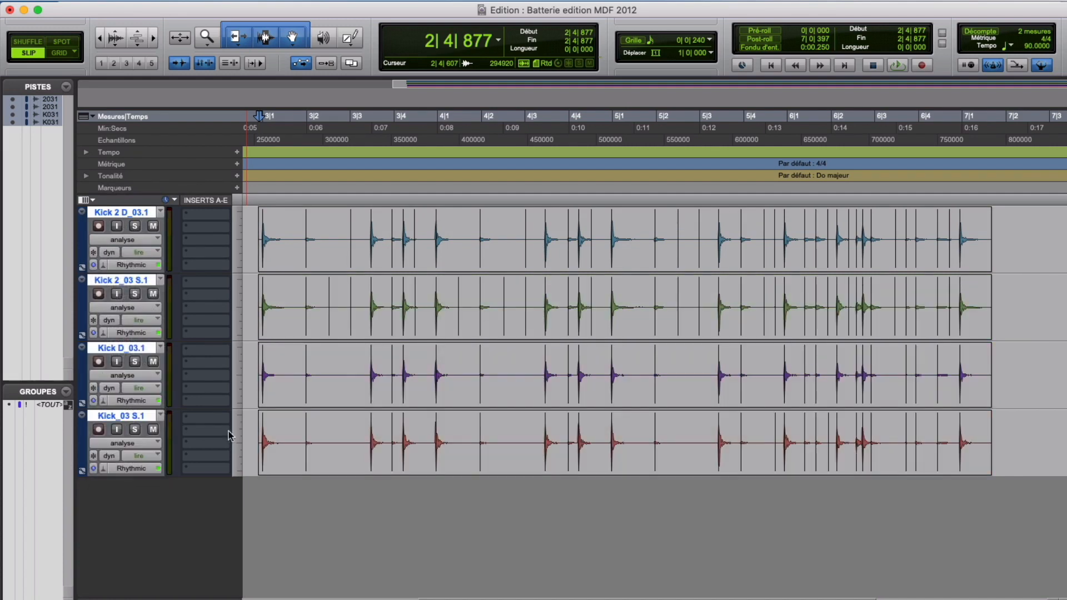
Delete the false event markers between the main kick hits in the first part of the clips on all four tracks.
key("t")
scroll(265, 398, "right", 5)
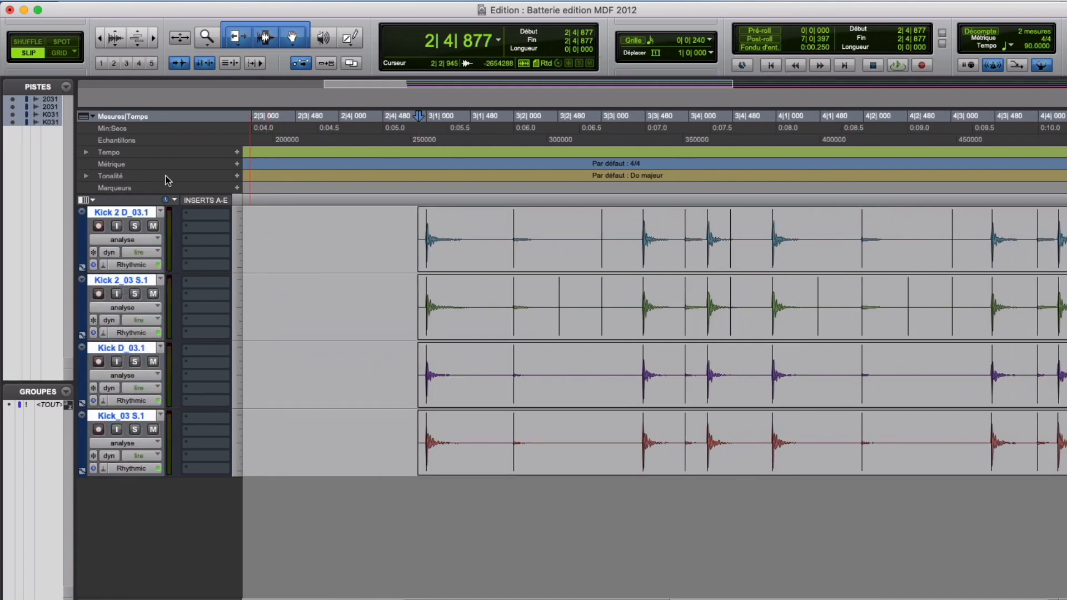
left_click(266, 39)
scroll(384, 241, "right", 2)
left_click_drag(381, 242, 512, 439)
key("BackSpace")
left_click_drag(558, 251, 589, 436)
key("BackSpace")
left_click_drag(633, 250, 611, 312)
key("BackSpace")
left_click_drag(694, 235, 851, 455)
key("BackSpace")
left_click_drag(905, 244, 933, 436)
key("BackSpace")
left_click_drag(987, 238, 964, 312)
key("BackSpace")
Delete the remaining false event markers between the kick hits up to the end of the clips at bar 7.
scroll(964, 311, "right", 10)
left_click_drag(318, 245, 714, 456)
key("BackSpace")
key("BackSpace")
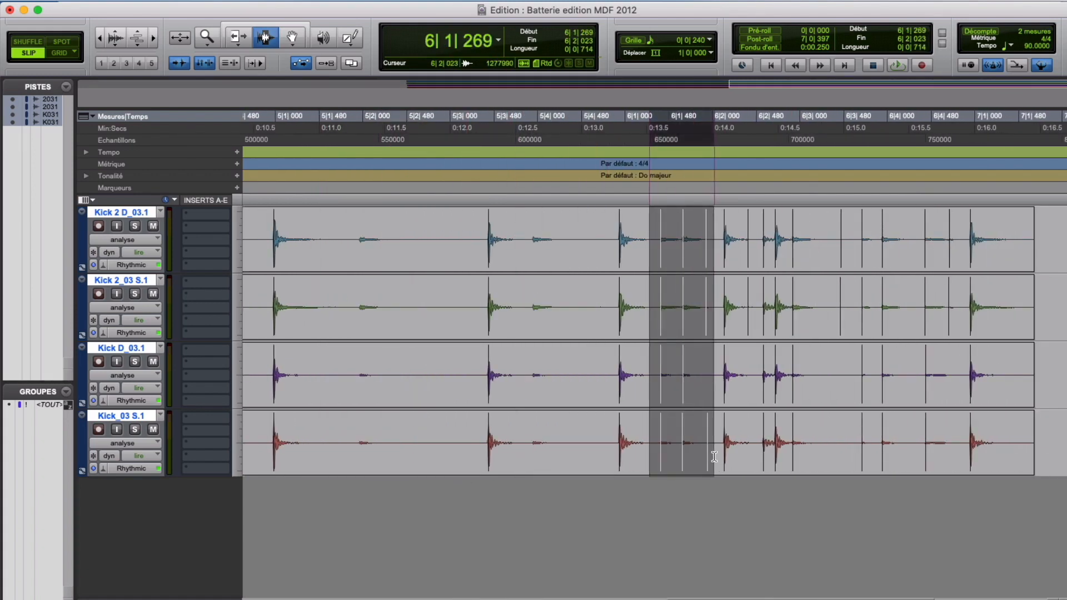
key("BackSpace")
left_click_drag(739, 239, 767, 335)
key("BackSpace")
mouse_move(834, 239)
left_mouse_down()
mouse_move(953, 455)
mouse_move(797, 342)
mouse_move(791, 431)
left_mouse_up()
key("BackSpace")
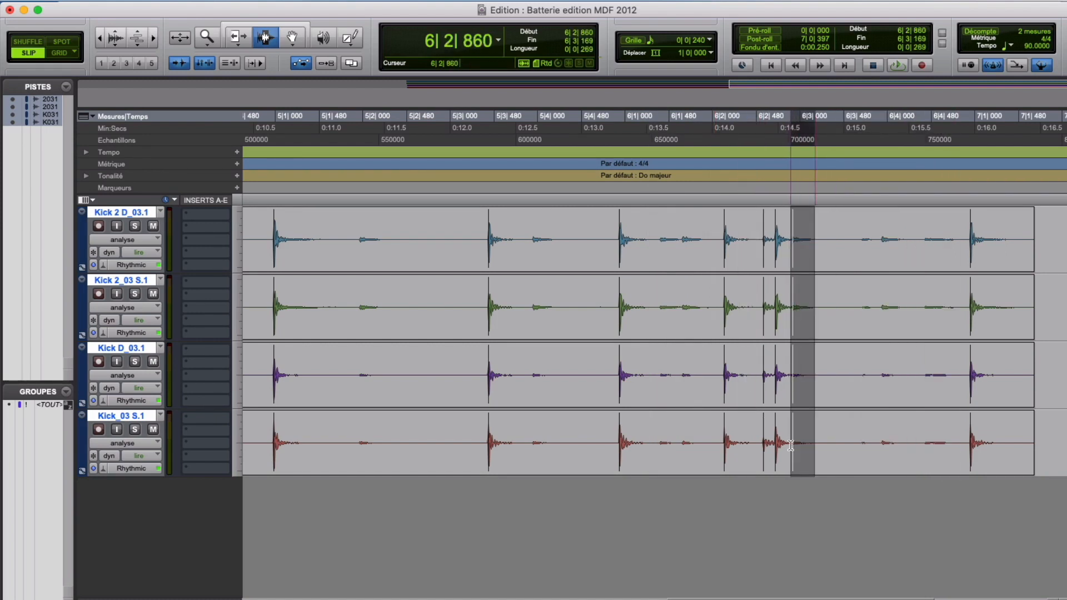
key("BackSpace")
Switch the display of all four kick tracks from analysis to warp (déformation) view.
scroll(662, 532, "left", 1)
scroll(662, 531, "left", 3)
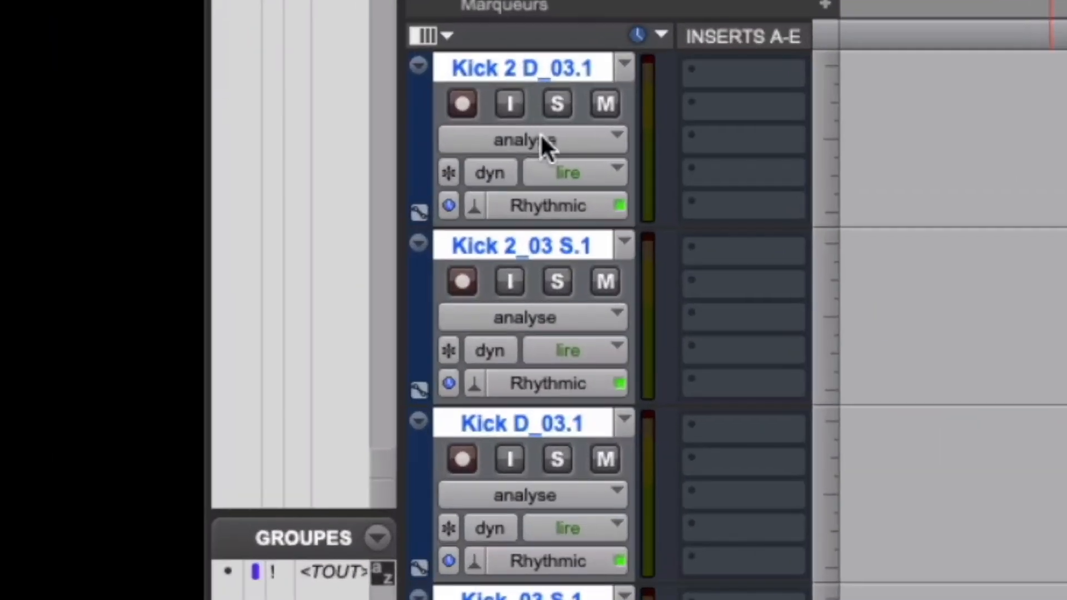
left_click(543, 140)
left_click(543, 171)
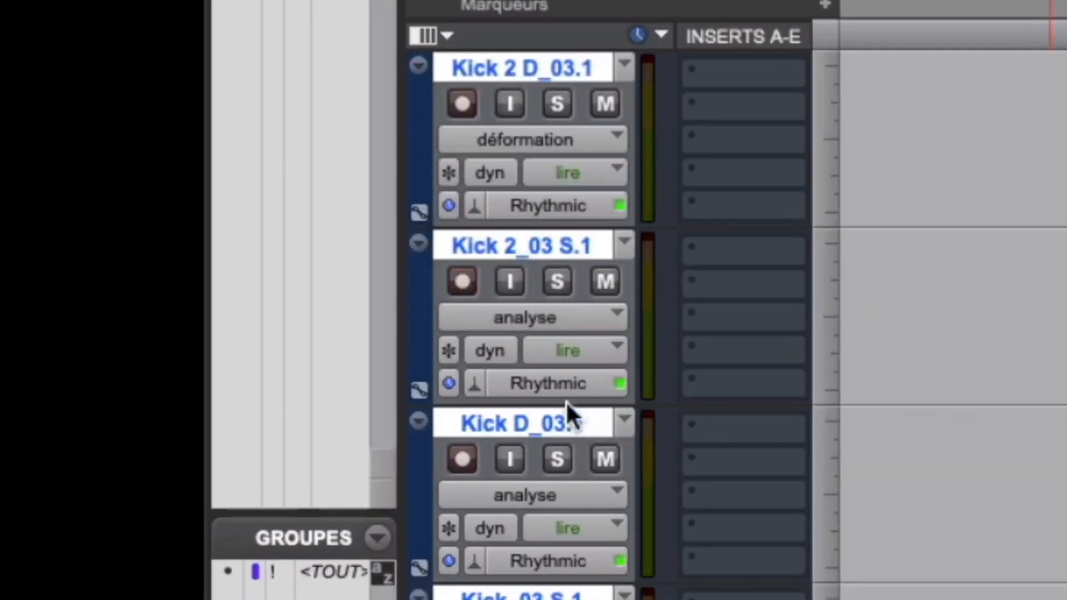
left_click(532, 317)
left_click(542, 348)
left_click(533, 495)
left_click(539, 526)
left_click(532, 599)
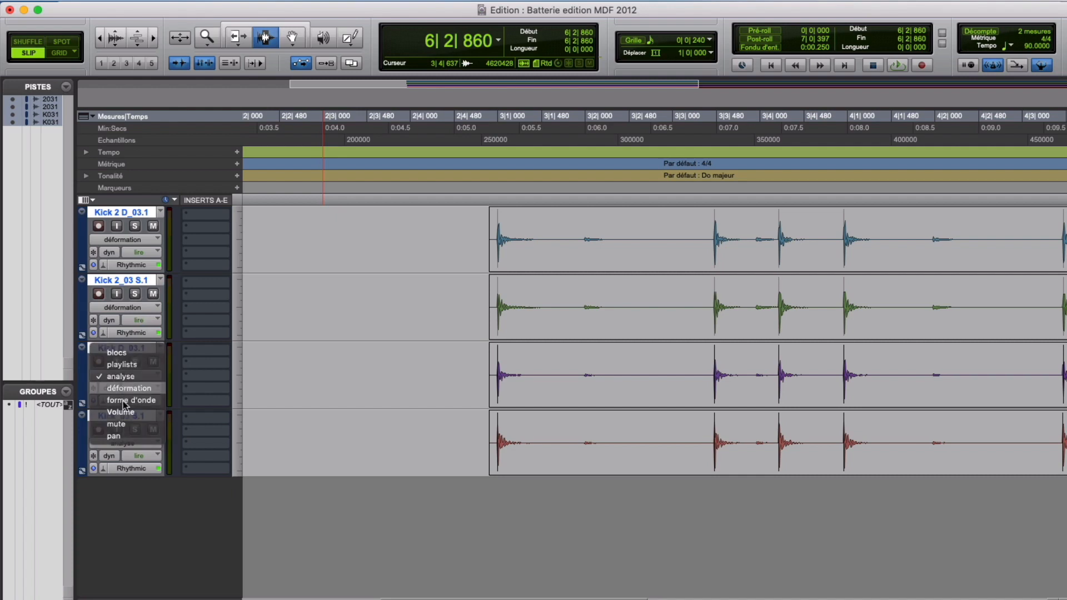
left_click(128, 456)
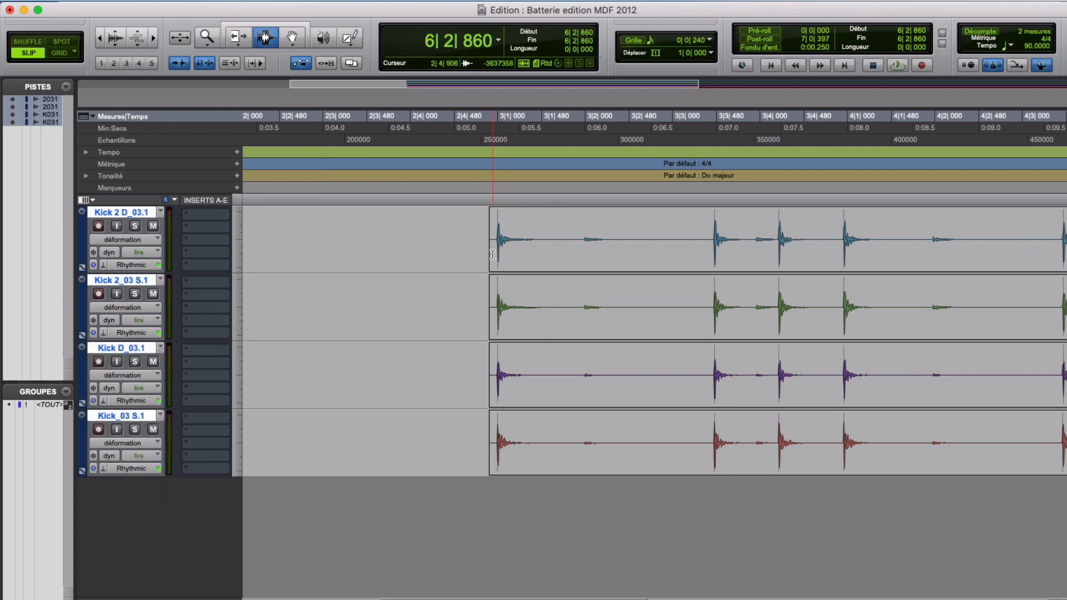
Add anchoring warp markers near the start and end of the clips on all four kick tracks with the Grabber tool.
key("t")
key("t")
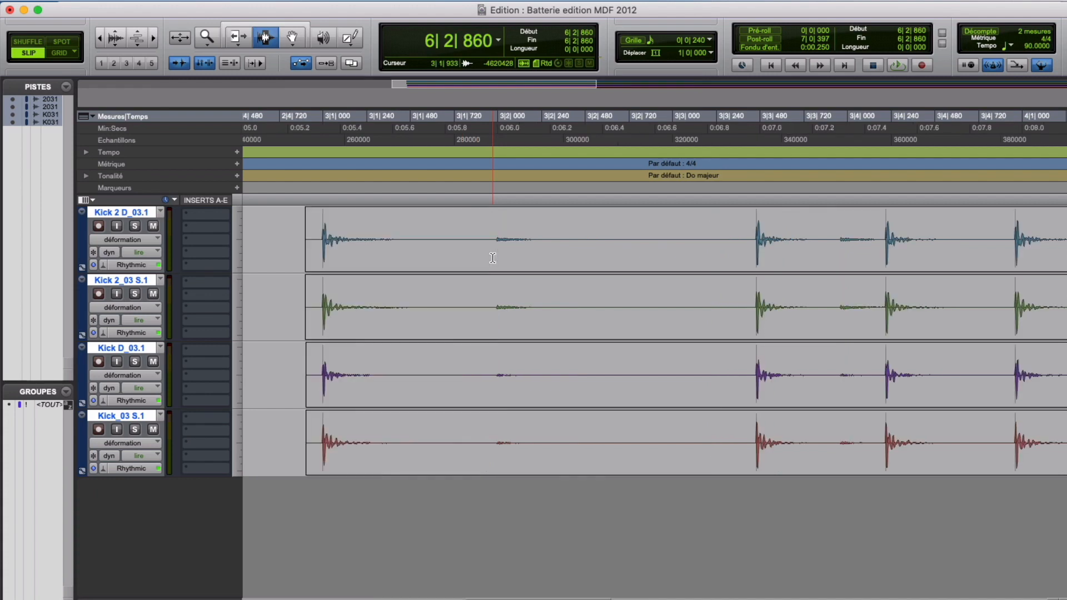
scroll(493, 254, "left", 10)
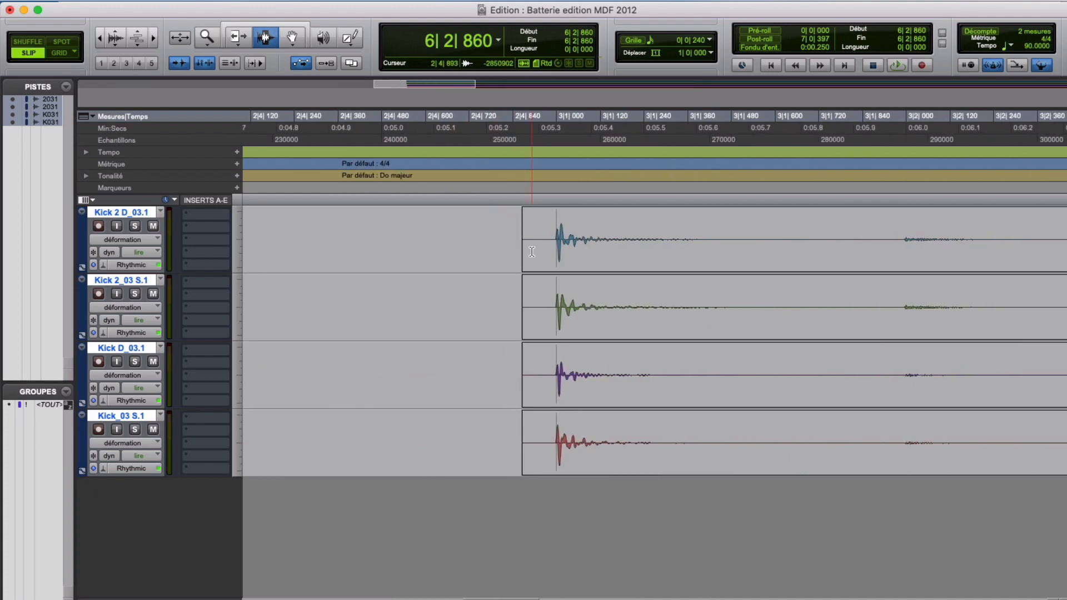
left_click(294, 40)
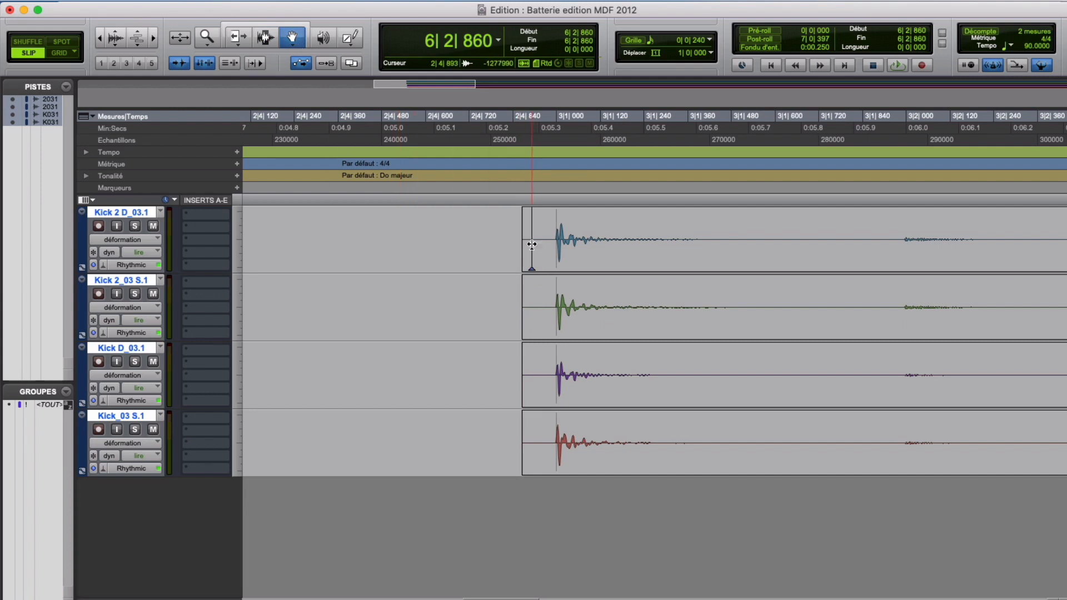
scroll(508, 441, "right", 20)
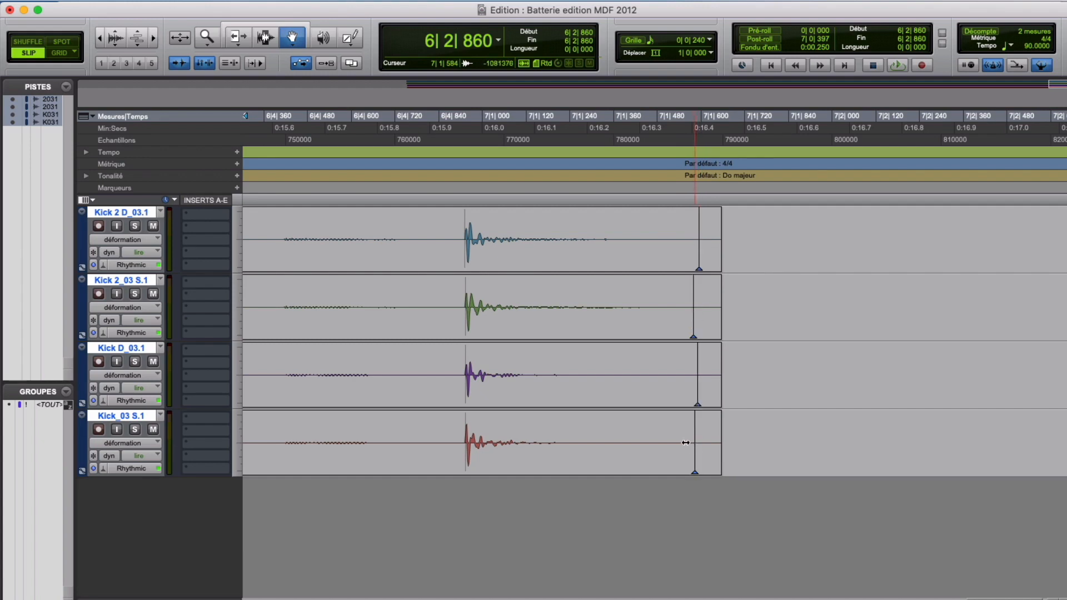
scroll(591, 405, "left", 20)
scroll(592, 403, "right", 10)
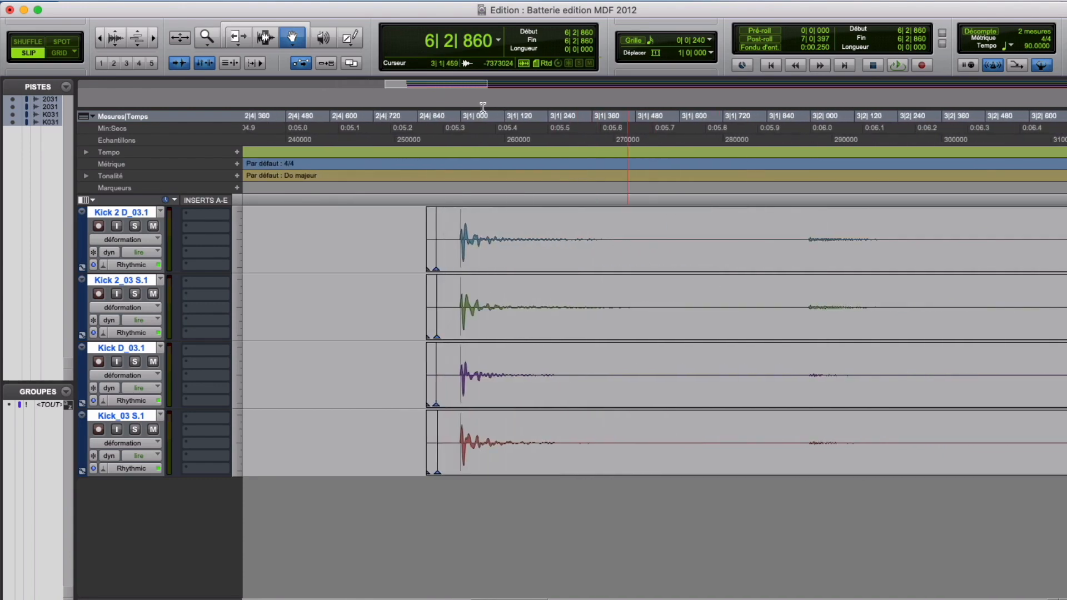
Turn on Grid mode and align the first two main kick hits of bar 3 to the grid with warp markers.
left_click(60, 53)
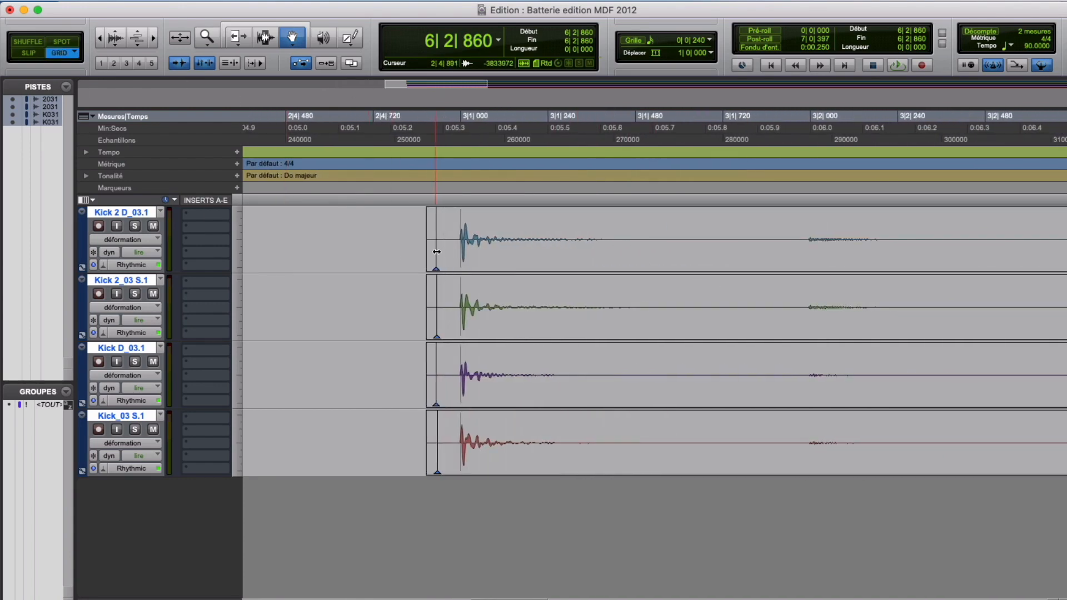
key("r")
left_click(566, 257)
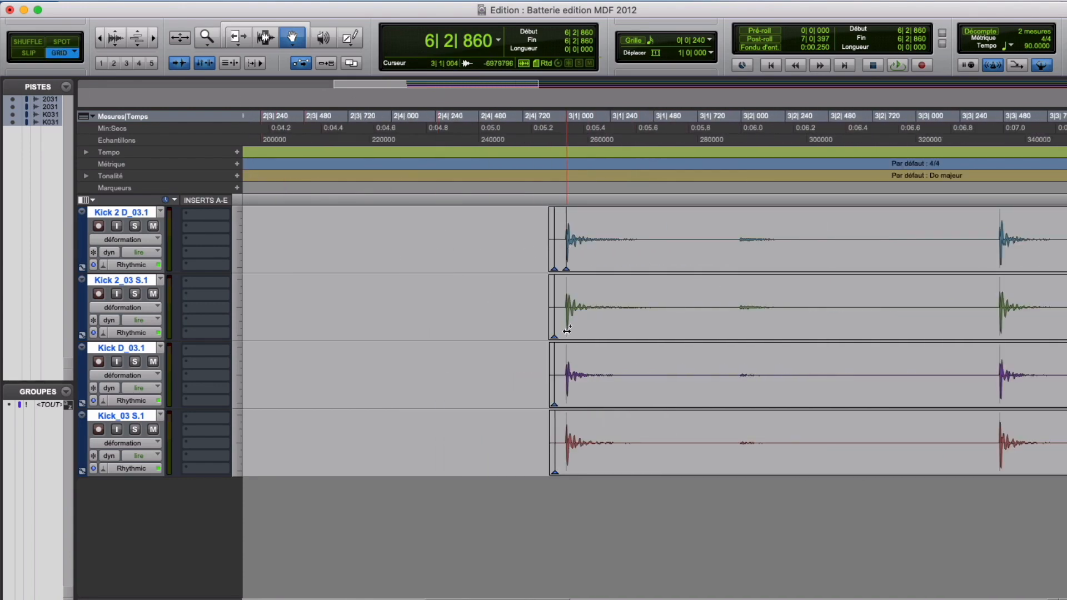
scroll(723, 314, "right", 5)
left_click(769, 257)
key("r")
scroll(769, 280, "right", 3)
left_click(563, 316)
left_click(563, 397)
left_click(564, 459)
Warp the last main hit of bar 3 and the bar 4 downbeat to the grid on all four tracks.
left_click(628, 328)
left_click(628, 253)
left_click(628, 387)
left_click(630, 461)
left_click(694, 387)
left_click(693, 324)
left_click(694, 252)
left_click(694, 456)
Warp the two later main hits of bar 4 and the bar 5 downbeat to the grid across the kick tracks.
scroll(702, 453, "right", 5)
left_click(545, 249)
left_click(611, 251)
left_click(611, 319)
left_click(611, 388)
left_click(611, 461)
left_click(676, 389)
left_click(680, 448)
Warp the second main hit of bar 5 and the bar 6 downbeat to the grid on all four tracks.
scroll(539, 256, "right", 5)
left_click(395, 247)
left_click(396, 317)
left_click(396, 386)
left_click(395, 458)
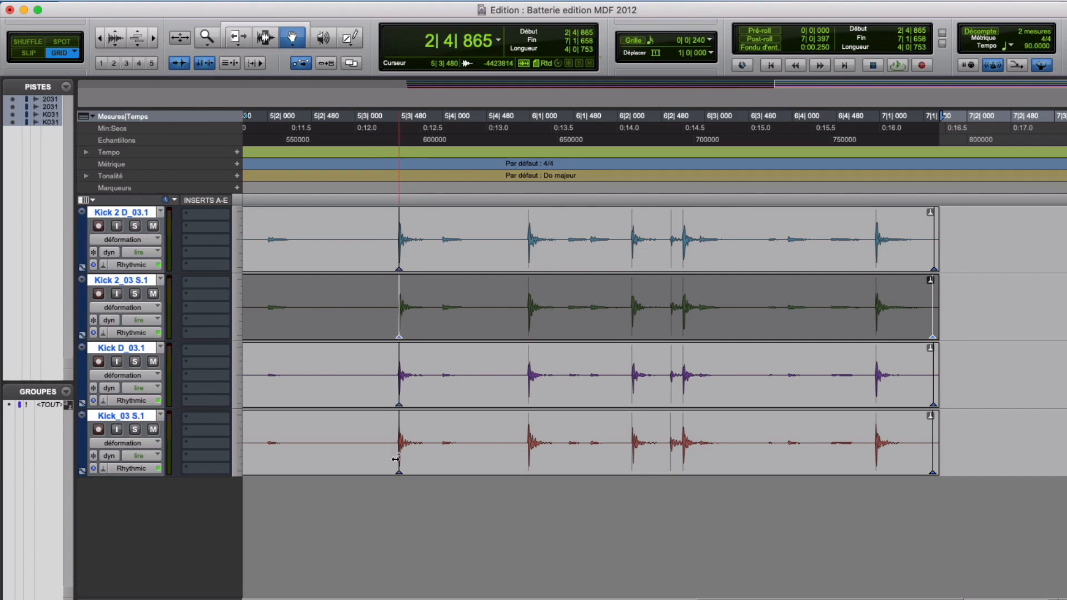
left_click(530, 369)
left_click(506, 431)
left_click(529, 245)
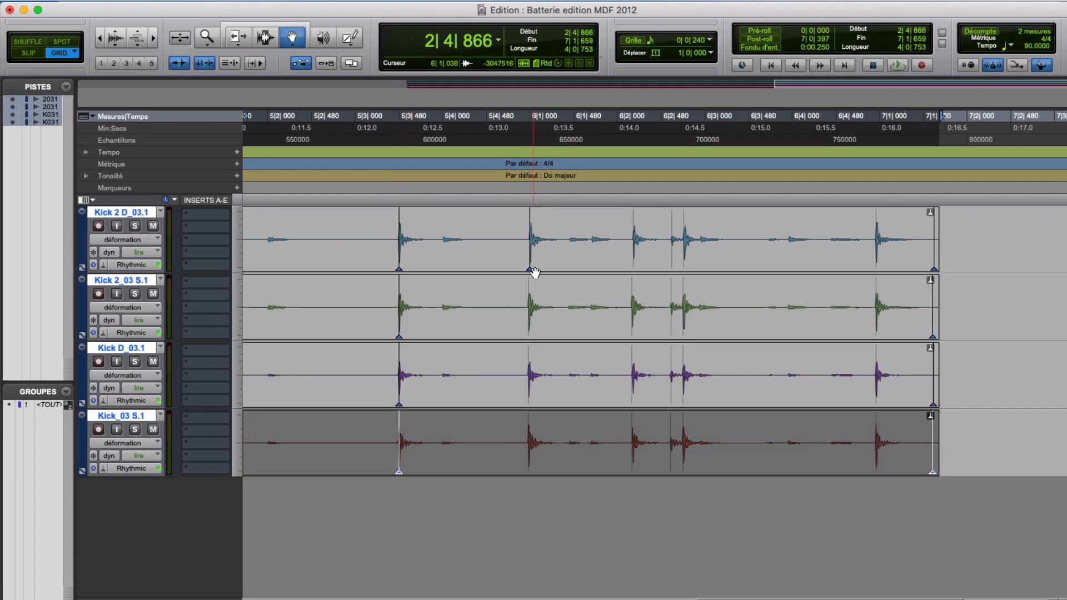
left_click(530, 316)
left_click(529, 384)
left_click(531, 455)
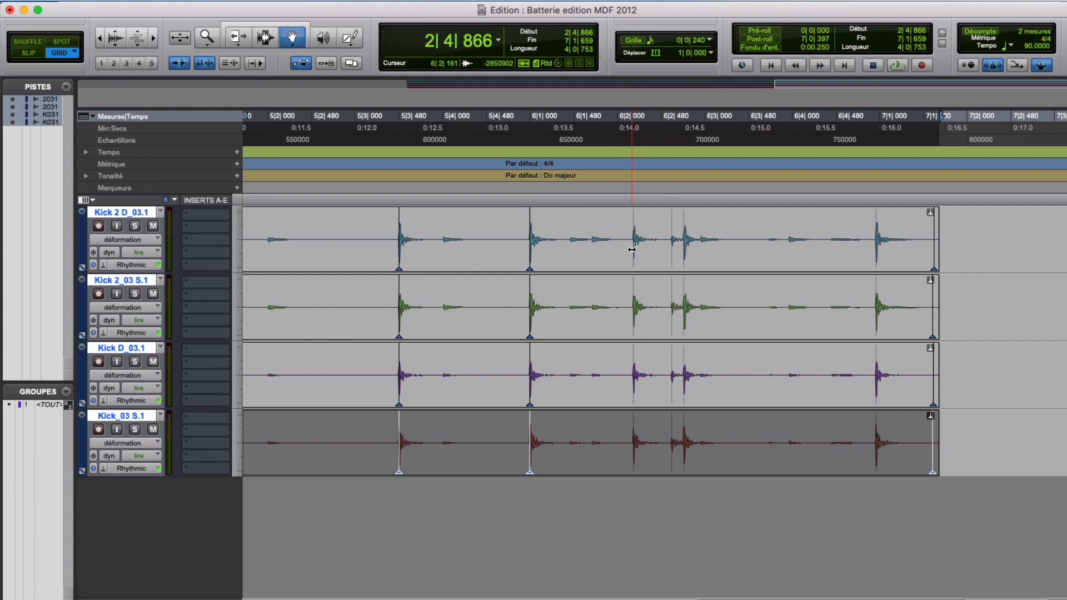
Warp the kick hit near beat 2 of bar 6 and the bar 7 downbeat to the grid on all four tracks.
left_click(632, 249)
left_click(634, 318)
left_click(634, 383)
left_click(635, 451)
left_click(880, 254)
left_click(879, 317)
left_click(879, 384)
left_click(882, 439)
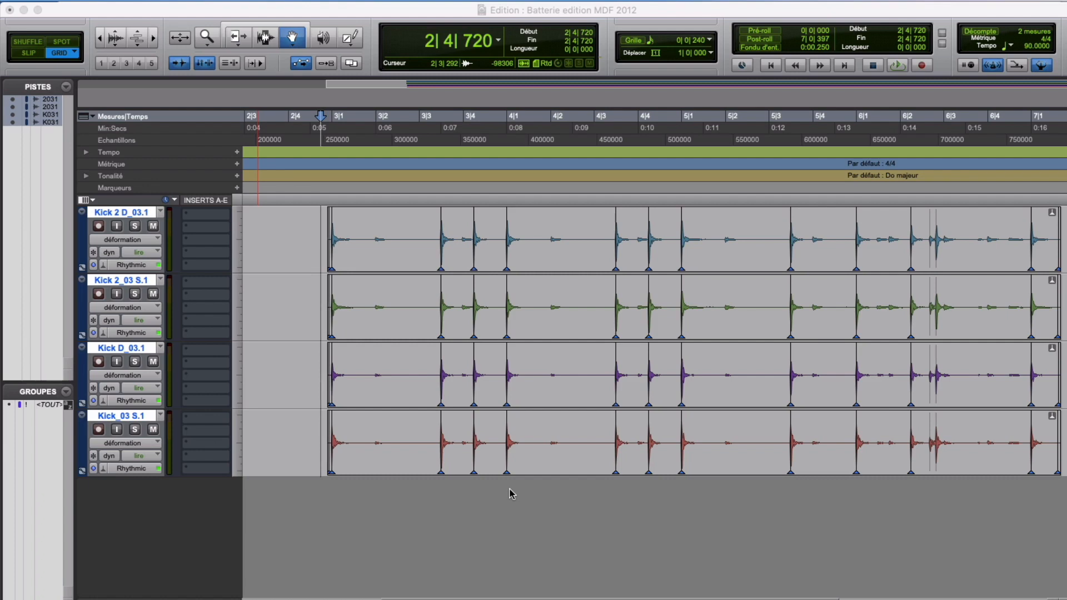
Play back the warped kick tracks from before bar 3 to check the corrected timing.
left_click(393, 529)
key("space")
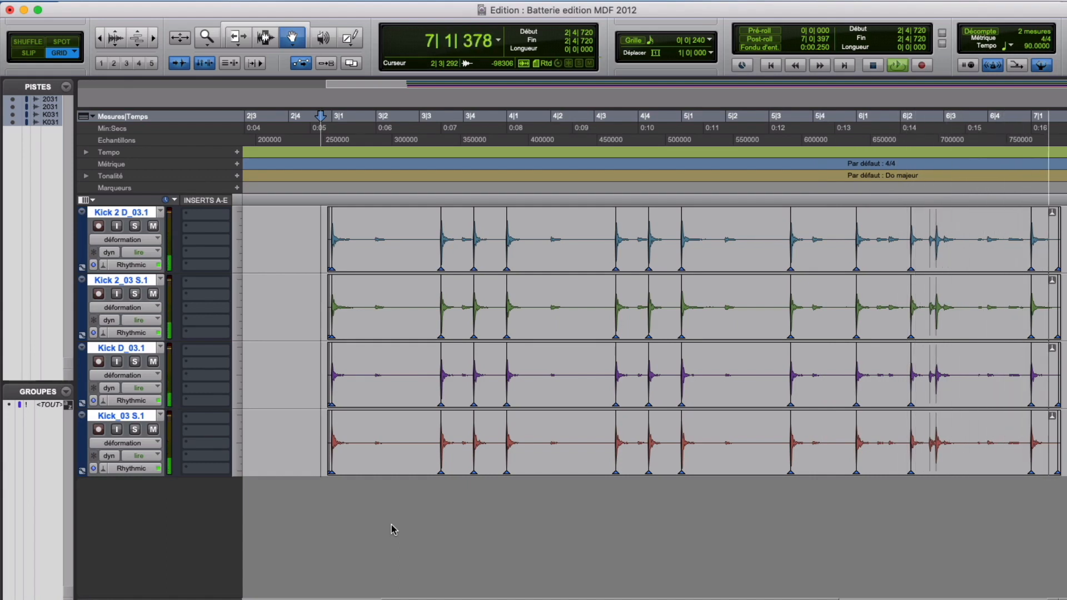
key("space")
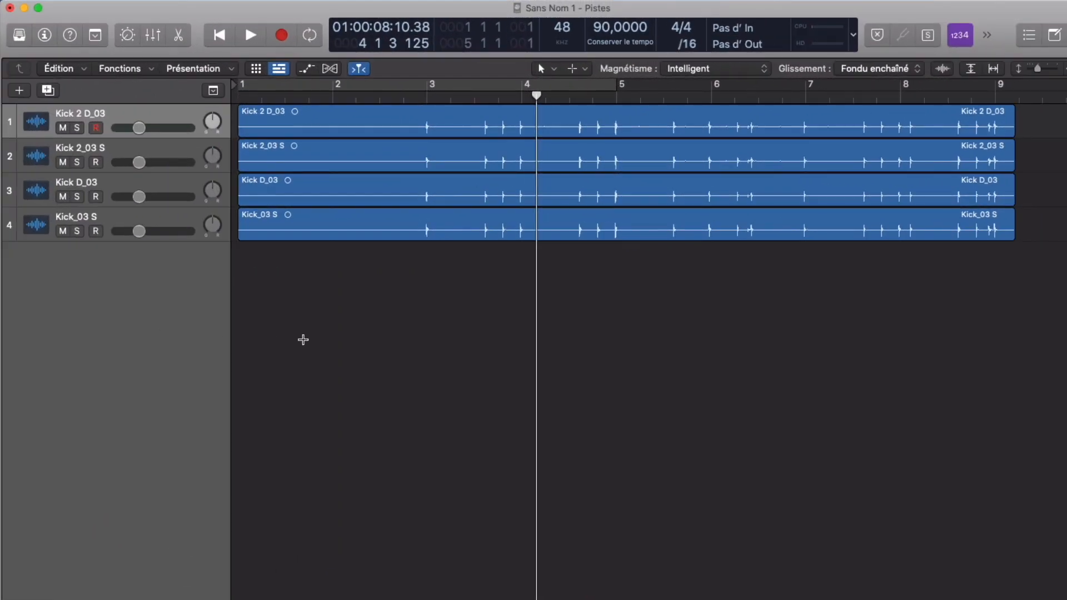
Enlarge the track heights, open the Kick 2 D_03 region in the audio file editor and detect its transients.
key("super+Down")
key("super+Down")
key("super+Down")
key("super+Down")
key("super+Down")
key("super+Down")
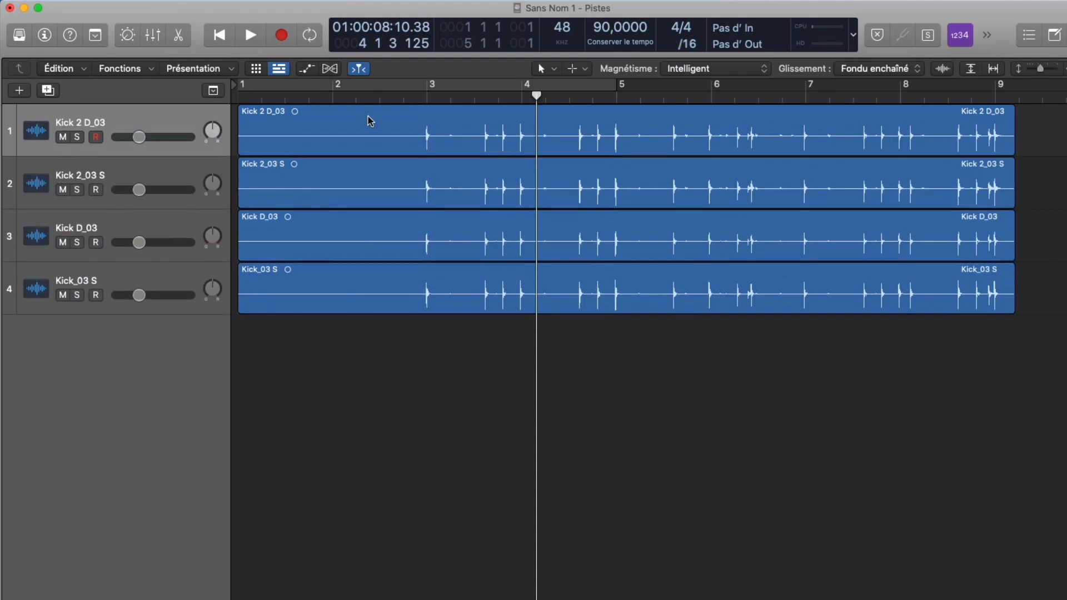
left_click(371, 121)
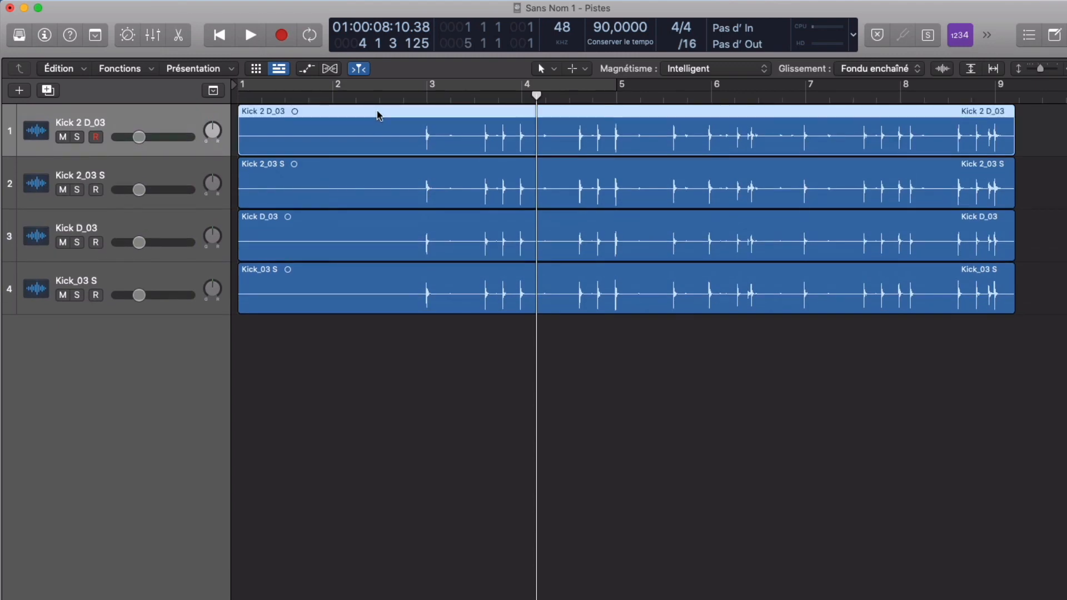
double_click(378, 115)
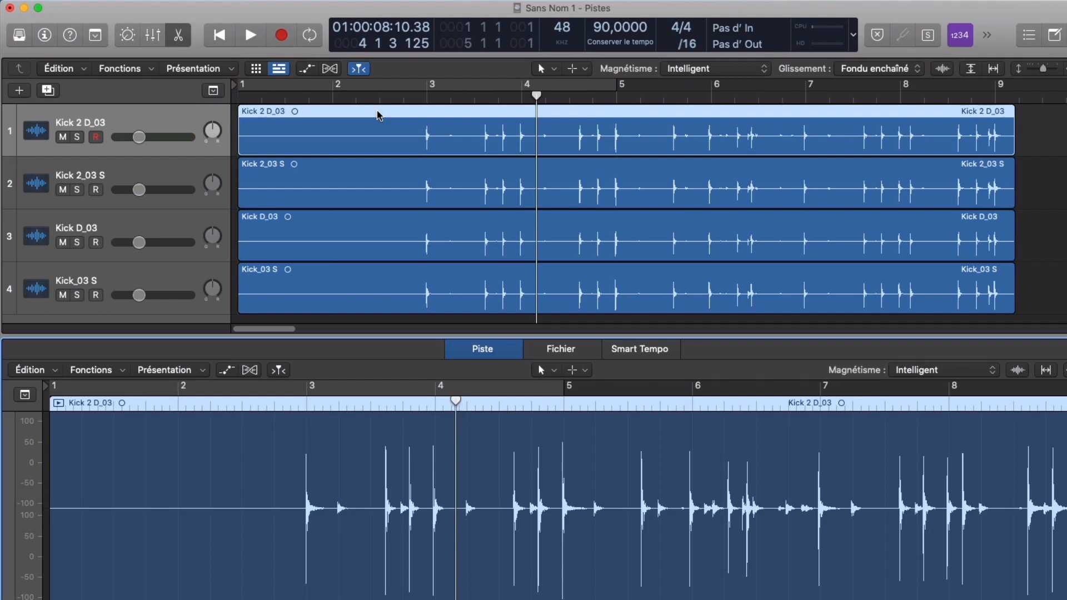
left_click(553, 352)
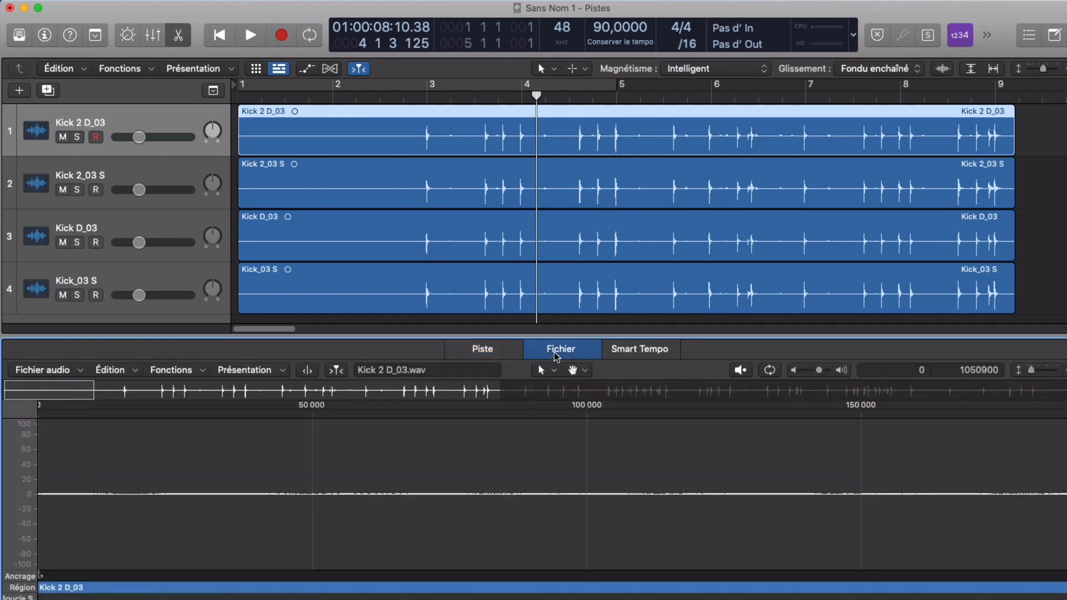
left_click(48, 370)
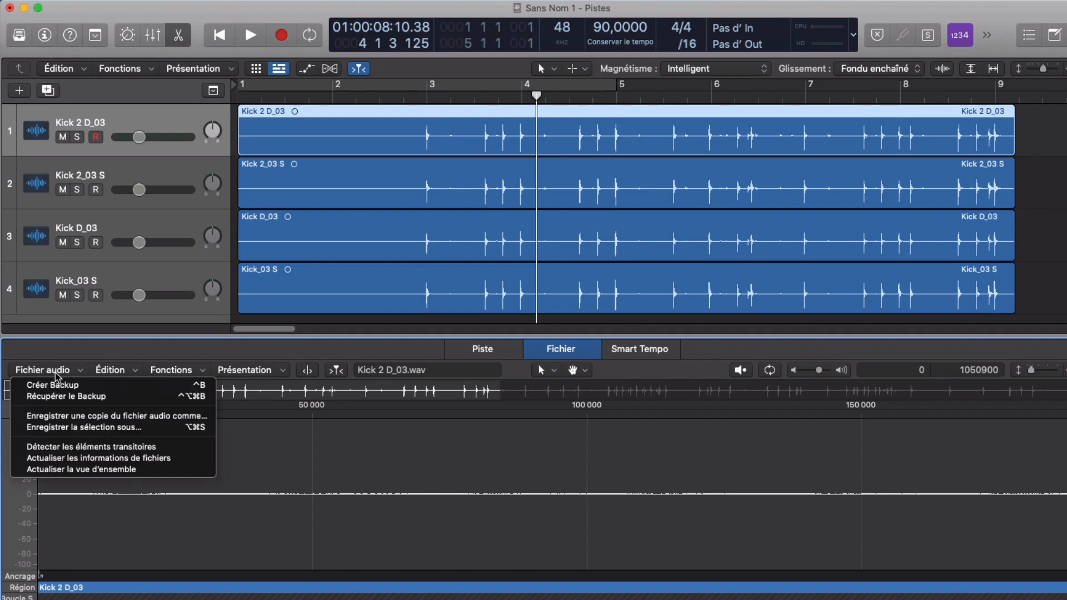
left_click(75, 447)
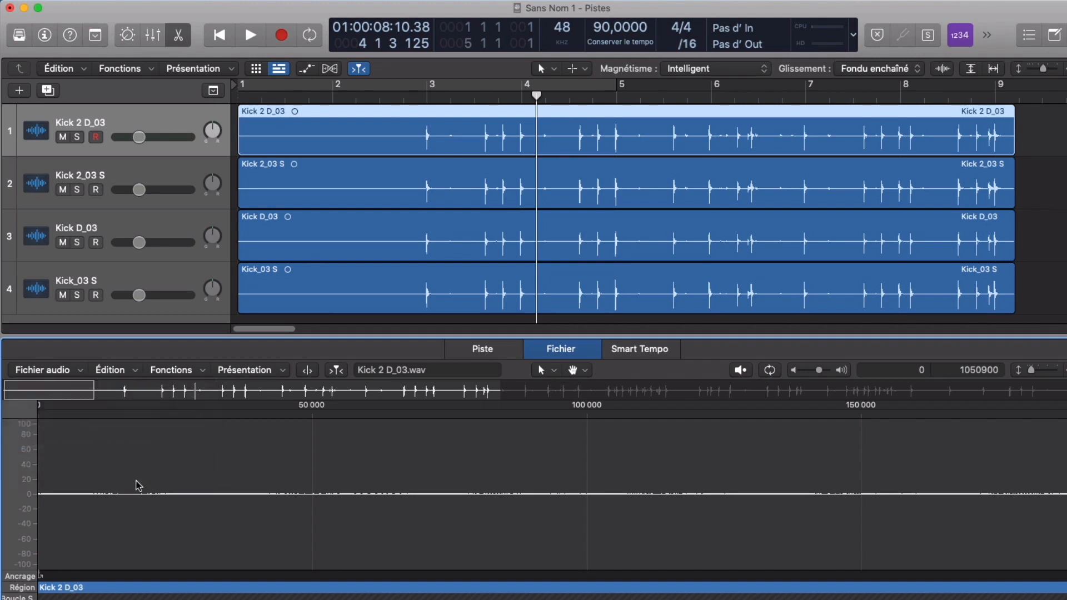
Reduce the transient markers along Kick 2 D_03 so that only the main kick hits stay marked.
scroll(479, 493, "right", 5)
scroll(480, 493, "right", 10)
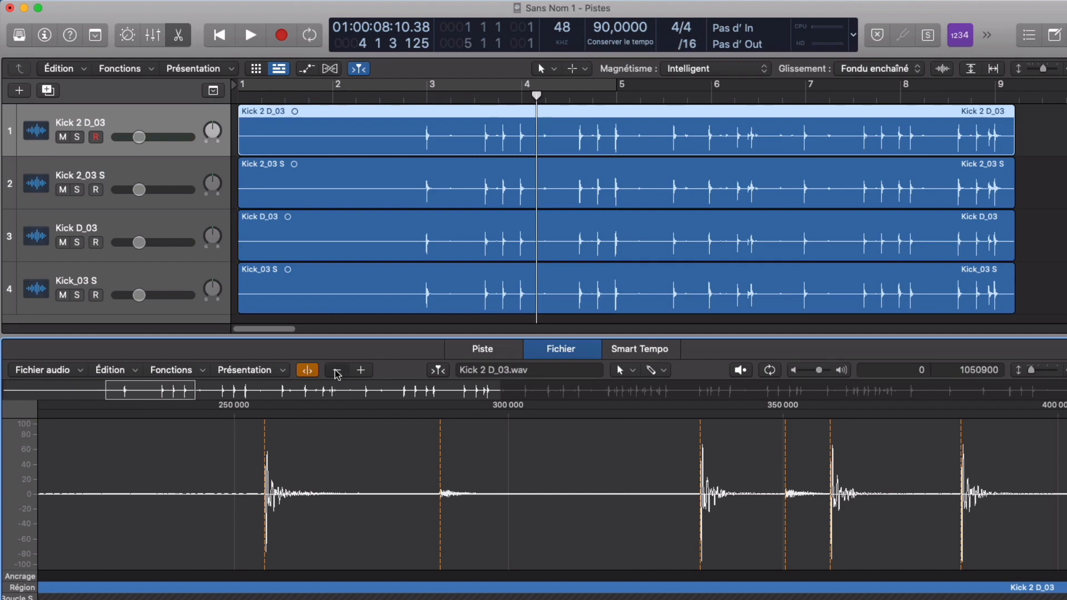
scroll(513, 494, "right", 1)
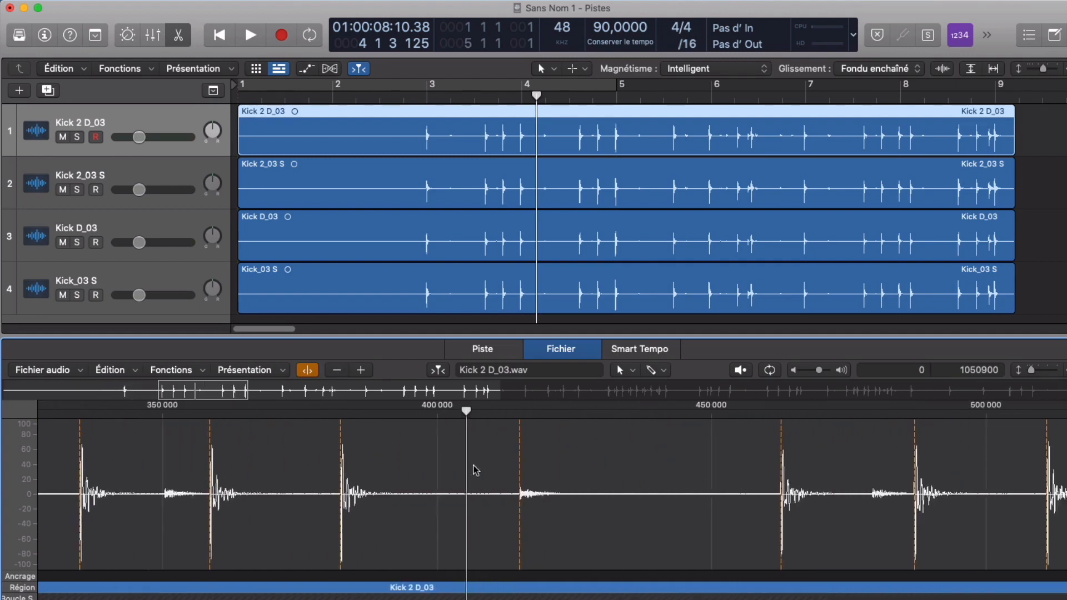
scroll(473, 470, "right", 5)
scroll(423, 445, "right", 12)
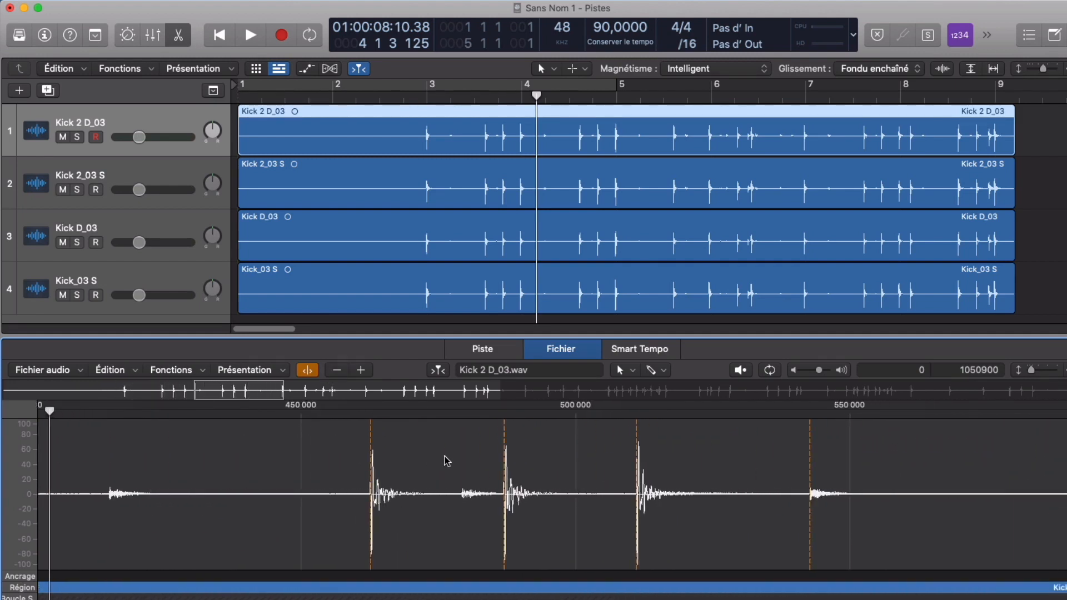
scroll(483, 453, "right", 20)
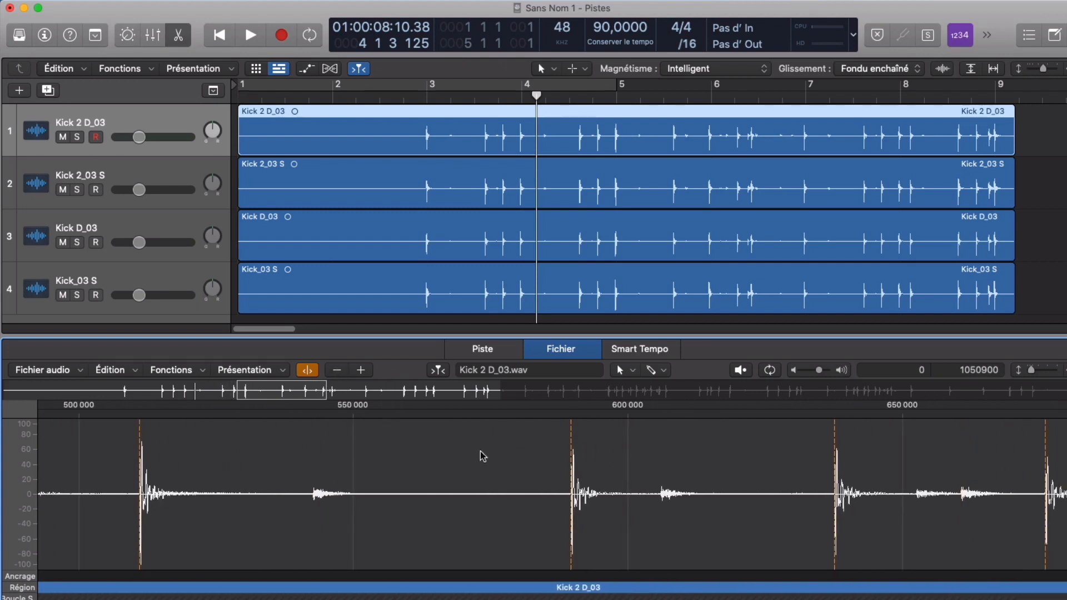
scroll(519, 465, "right", 10)
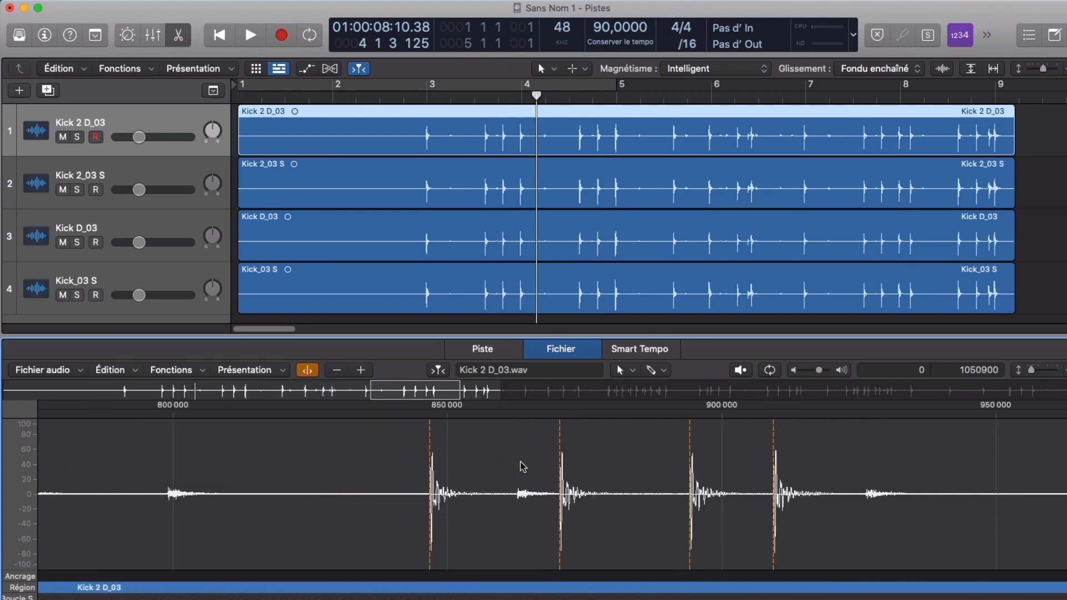
Detect the transients of the Kick 2_03 S audio file and check the markers on its hits.
left_click(381, 171)
left_click(47, 369)
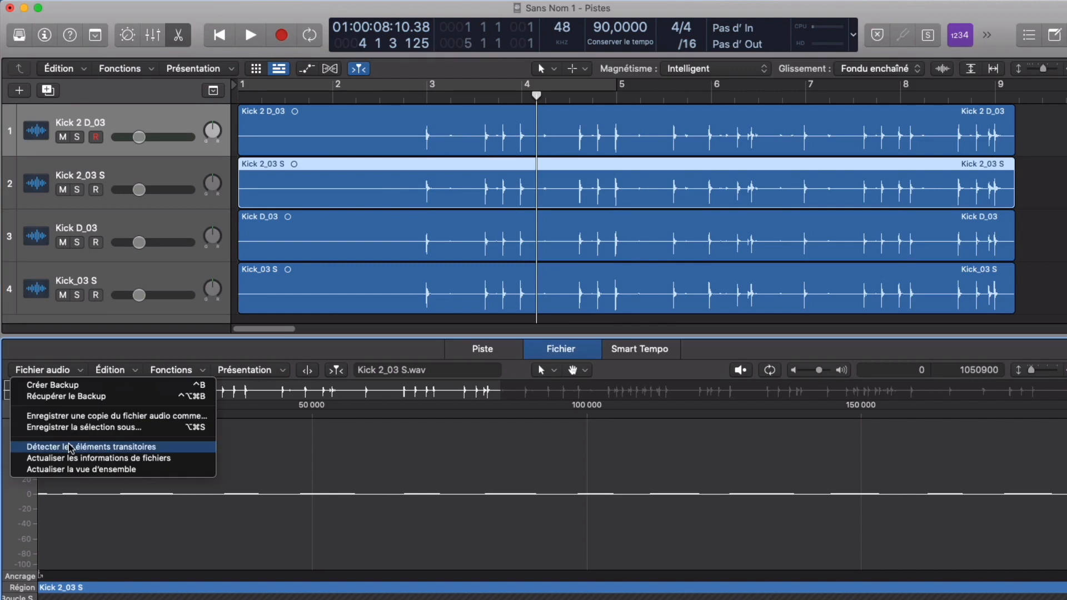
left_click(83, 443)
scroll(548, 445, "right", 20)
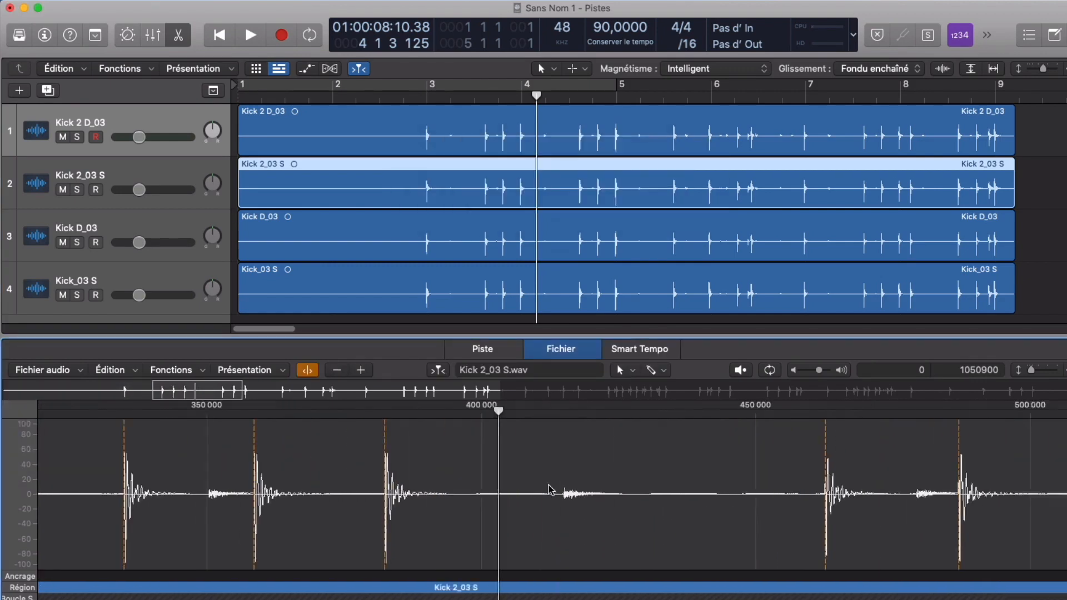
Detect the transients of the Kick D_03 audio file and reduce the number of markers.
left_click(398, 218)
left_click(47, 369)
left_click(83, 445)
scroll(526, 488, "right", 16)
left_click(338, 370)
scroll(340, 371, "right", 9)
Detect the transients of the Kick_03 S audio file and review the markers on its hits.
left_click(422, 271)
left_click(47, 369)
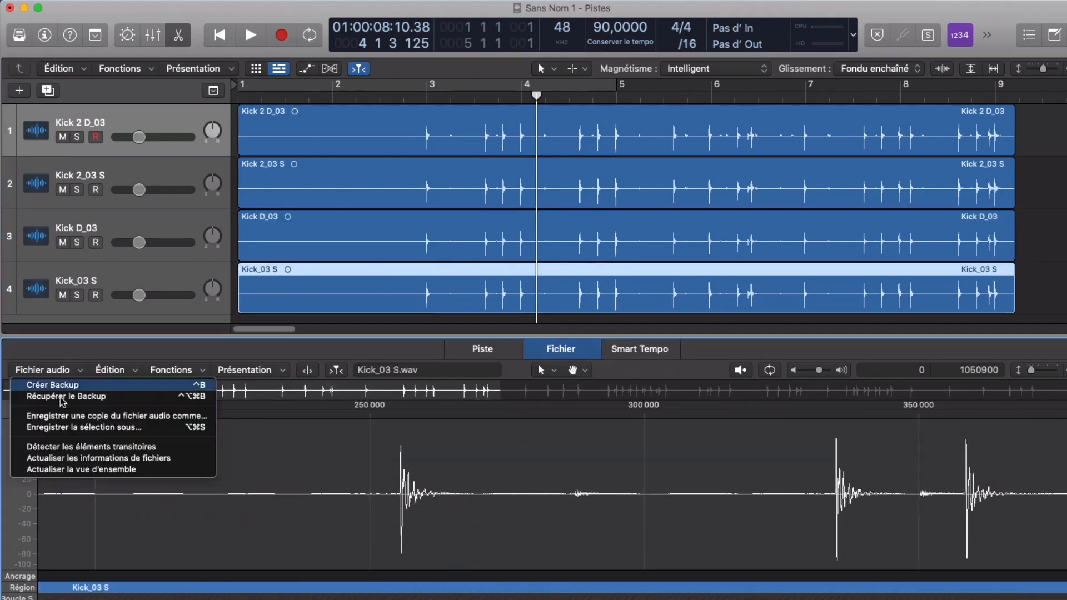
left_click(84, 450)
scroll(369, 501, "right", 6)
scroll(417, 444, "right", 15)
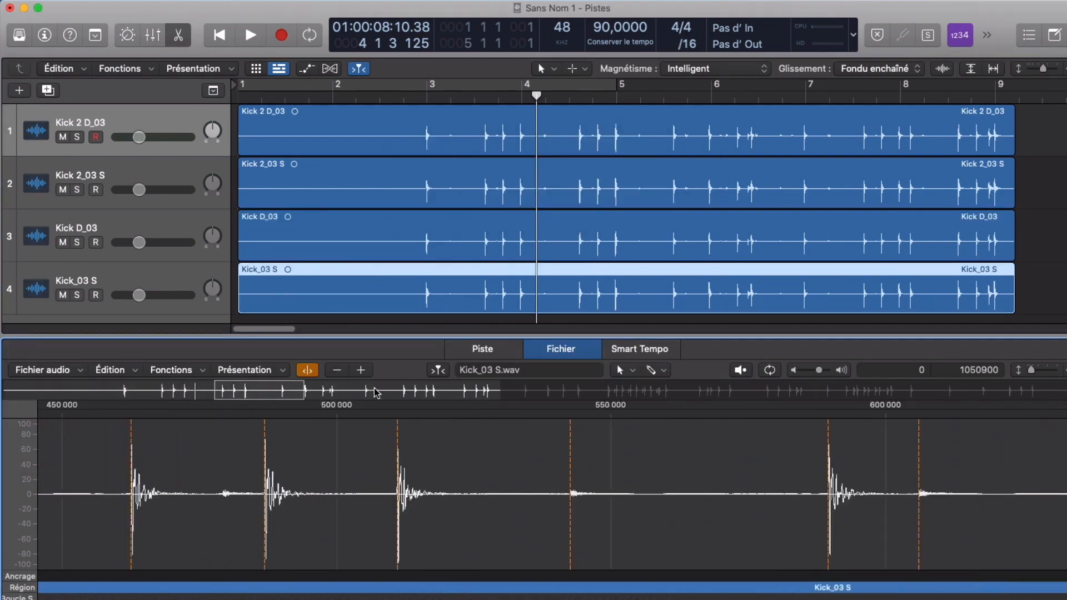
Close the editor, select all four kick tracks, show the Flex controls and enable Flex on all of them.
key("e")
left_click(327, 117)
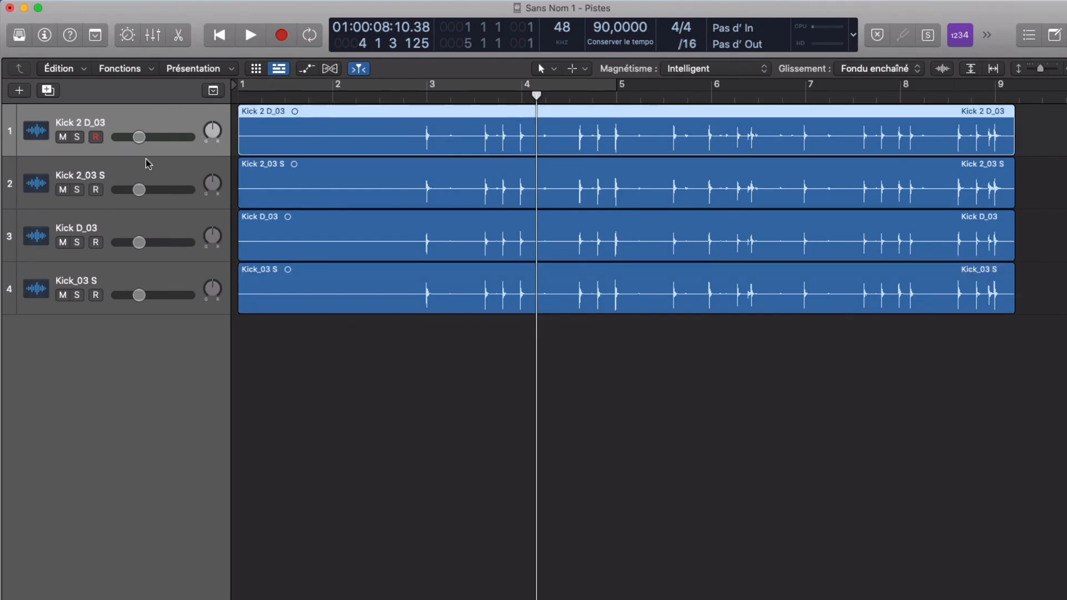
left_click(118, 274, "shift")
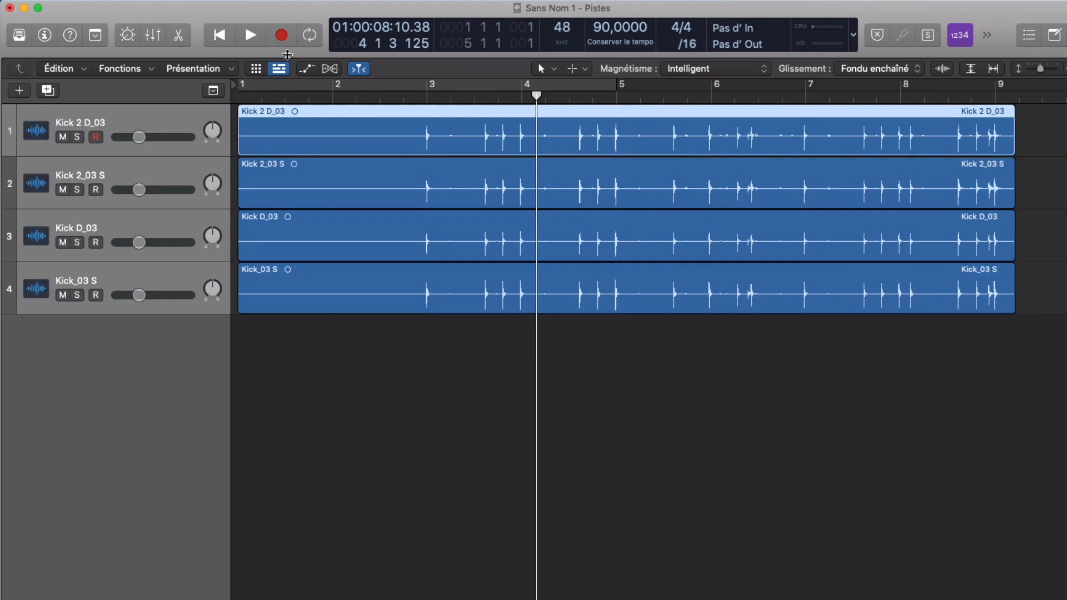
left_click(329, 69)
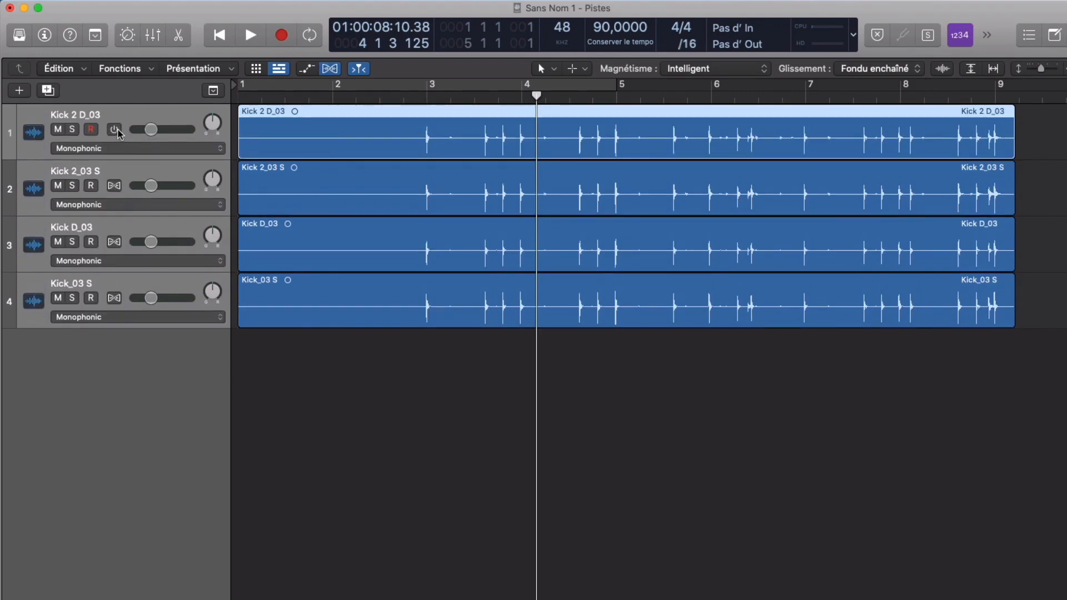
left_click(115, 129)
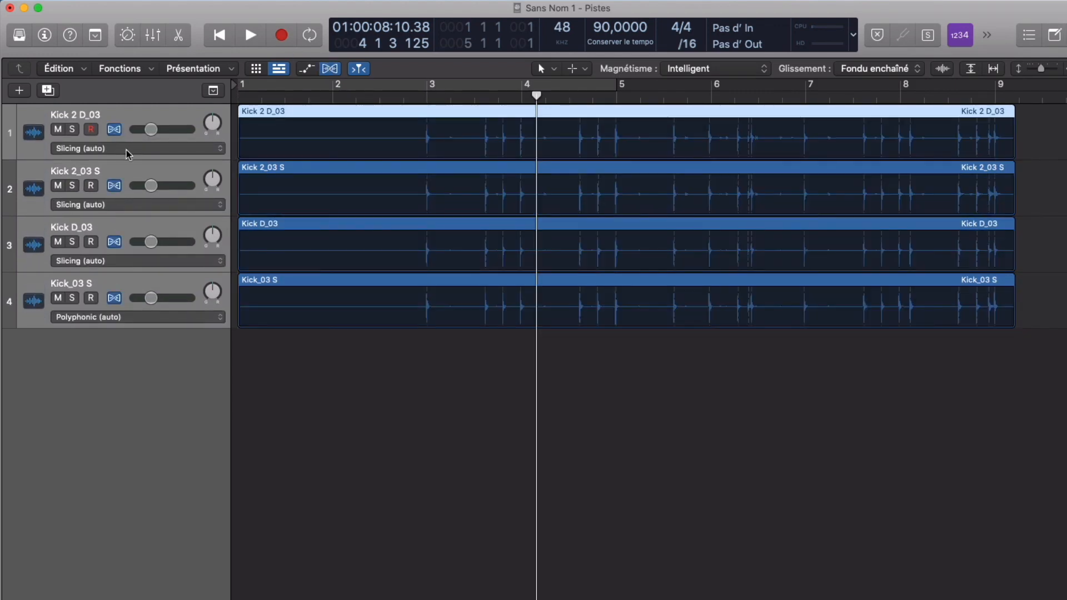
Open the Kick 2 D_03 region in an enlarged track editor and show its Flex view.
key("super+Right")
key("super+Right")
key("super+Right")
key("super+Right")
key("super+Right")
key("super+Right")
scroll(433, 164, "left", 5)
scroll(433, 163, "left", 11)
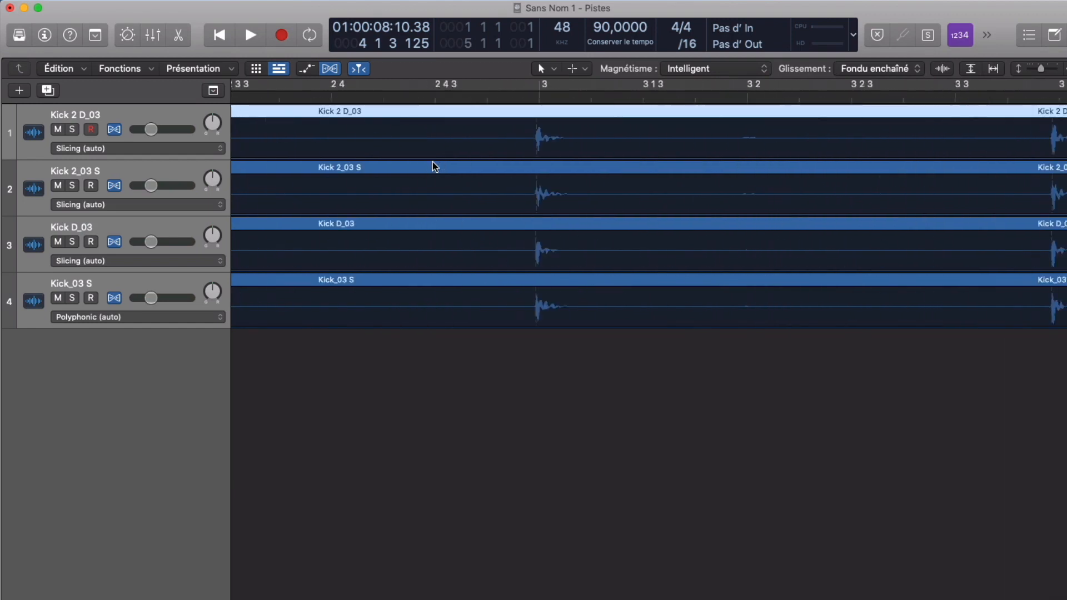
double_click(517, 111)
left_click(498, 351)
left_click_drag(500, 354, 500, 250)
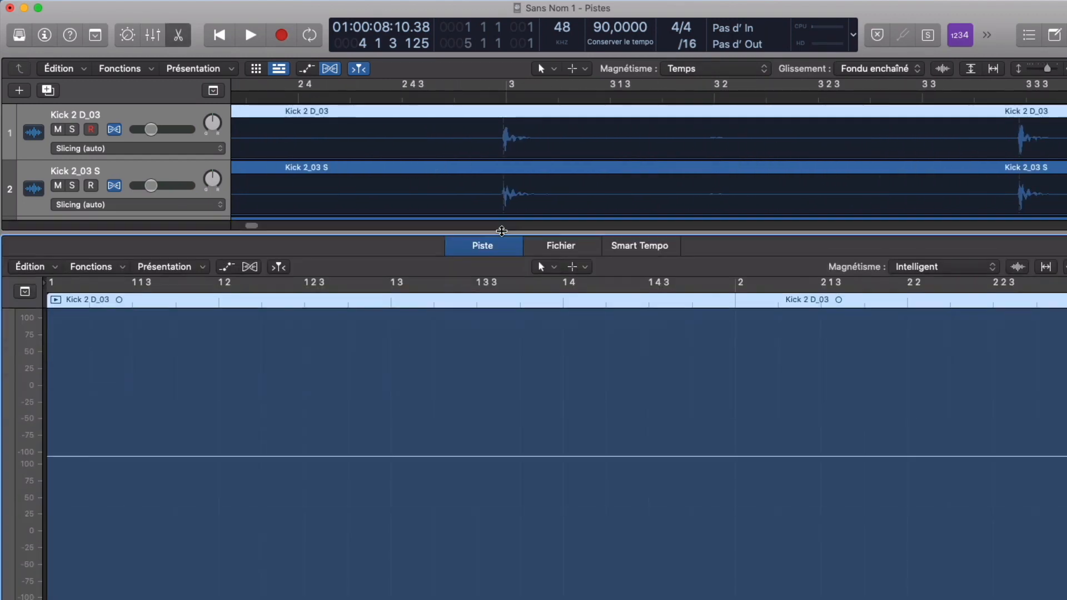
left_click(249, 267)
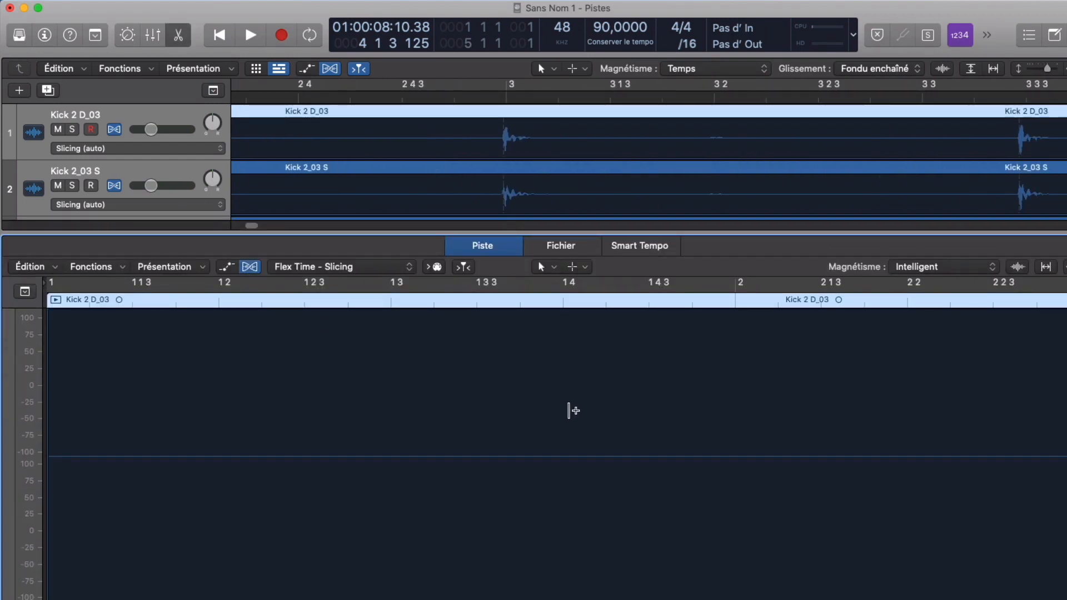
Warp the bar 3 main hits and the bar 4 downbeat of Kick 2 D_03 to the grid.
key("super+Left")
key("super+Left")
key("super+Left")
key("super+Left")
scroll(494, 410, "right", 2)
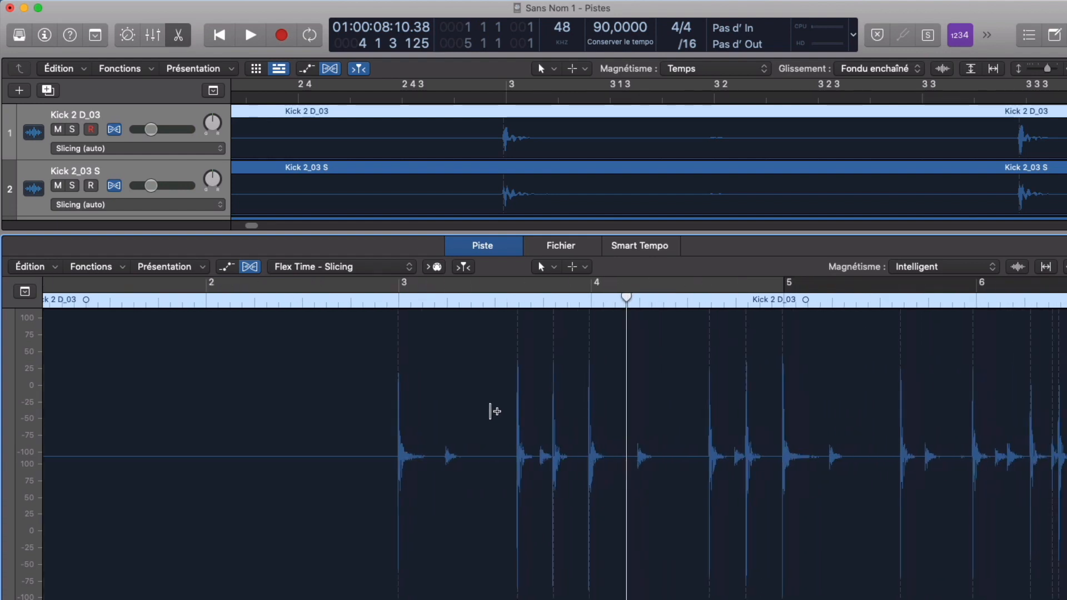
key("super+Right")
key("super+Right")
left_click_drag(195, 356, 196, 355)
left_click(416, 343)
left_click_drag(483, 344, 485, 344)
left_click_drag(551, 345, 556, 347)
left_click_drag(417, 351, 418, 350)
Warp the main hits of Kick 2 D_03 from late bar 4 through the bar 6 downbeat to the grid.
scroll(548, 351, "right", 5)
left_click_drag(557, 351, 597, 349)
left_click(525, 352)
left_click(592, 352)
left_click(658, 352)
scroll(653, 351, "right", 5)
left_click(730, 346)
Warp the hit near beat 2 of bar 6 and the bar 7 downbeat of Kick 2 D_03 to the grid.
scroll(734, 345, "right", 6)
left_click_drag(493, 350, 499, 350)
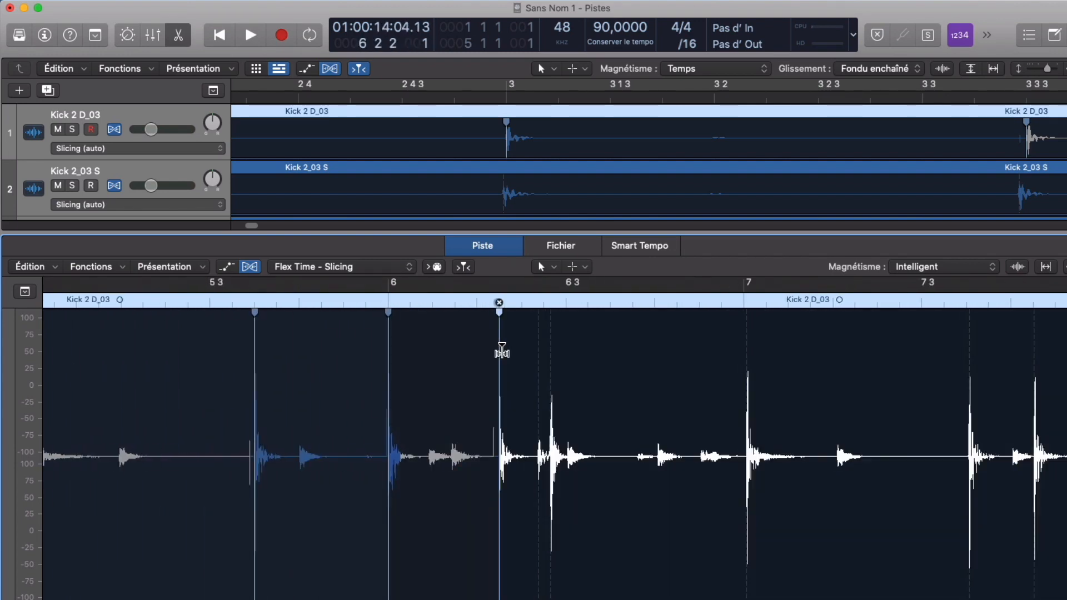
scroll(500, 351, "right", 2)
left_click_drag(627, 354, 624, 355)
scroll(629, 396, "right", 4)
key("super+Left")
key("super+Left")
scroll(636, 393, "left", 5)
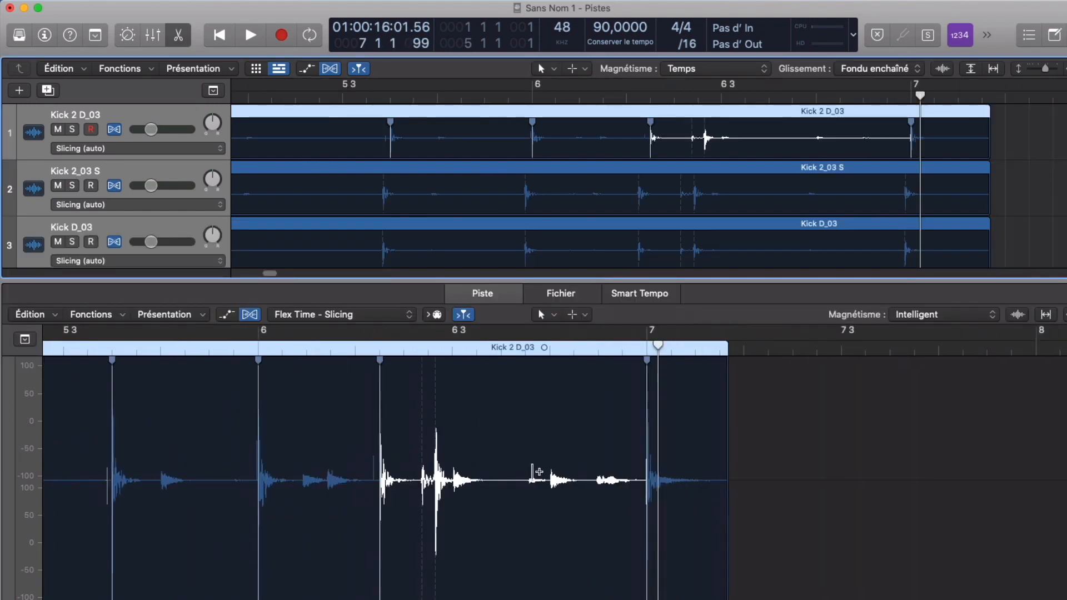
Warp the bar 3 main hits and the bar 4 downbeat of Kick 2_03 S to the grid.
left_click(508, 174)
scroll(779, 399, "right", 5)
left_click_drag(577, 392, 579, 392)
left_click_drag(650, 390, 652, 390)
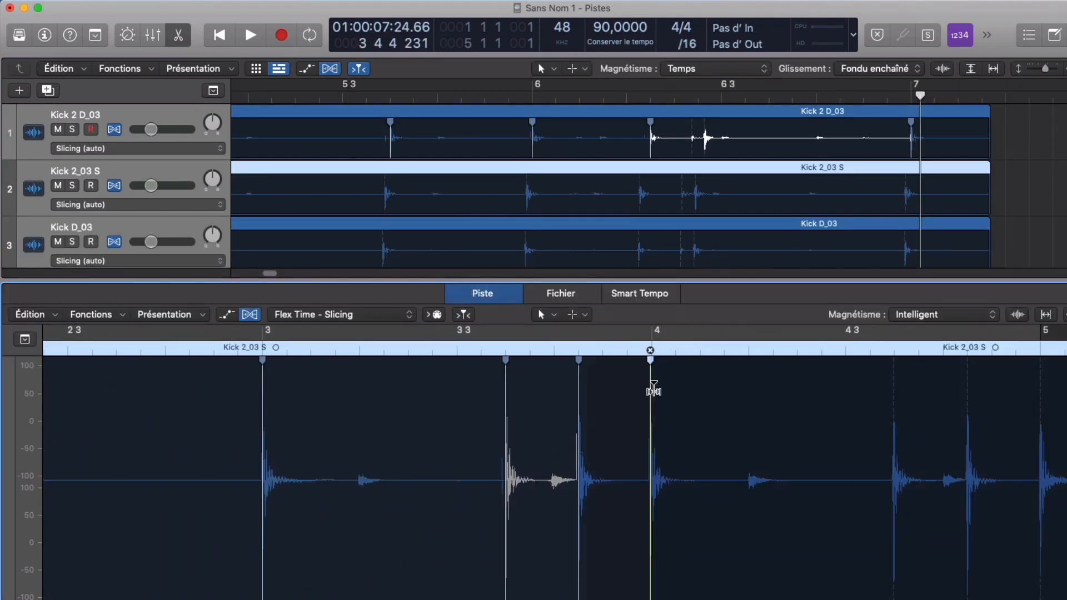
Warp the remaining main hits of Kick 2_03 S, from late bar 4 to the bar 7 downbeat, to the grid.
scroll(667, 408, "right", 6)
left_click_drag(547, 414, 549, 414)
left_click_drag(620, 403, 622, 403)
left_click_drag(693, 398, 694, 398)
scroll(748, 431, "right", 1)
scroll(750, 432, "right", 5)
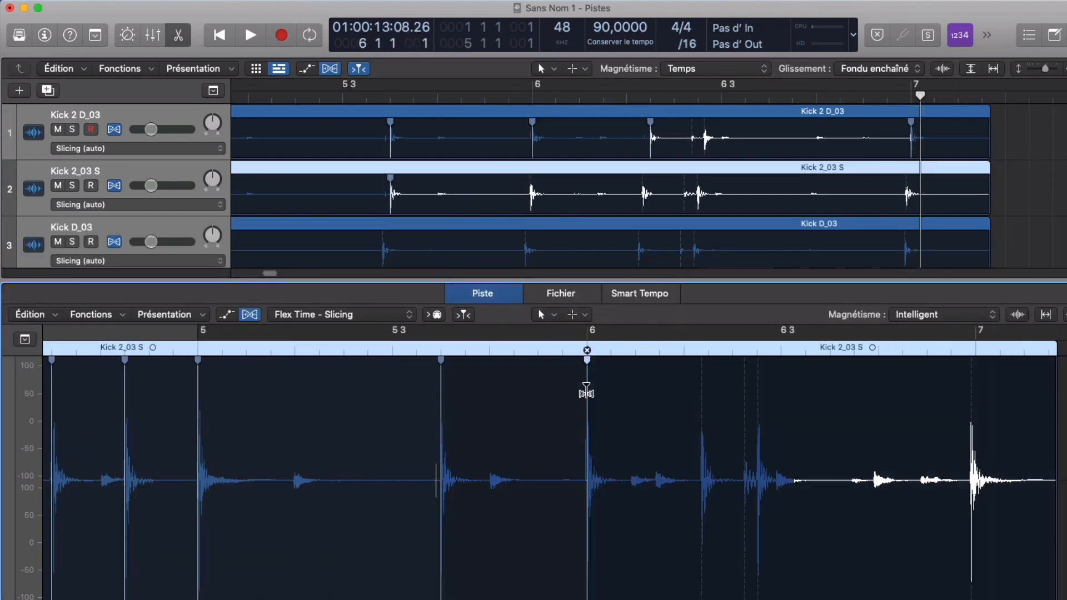
Warp the bar 3 main hits and the bar 4 downbeat of Kick D_03 to the grid.
left_click(504, 232)
left_click(504, 224)
scroll(448, 402, "left", 15)
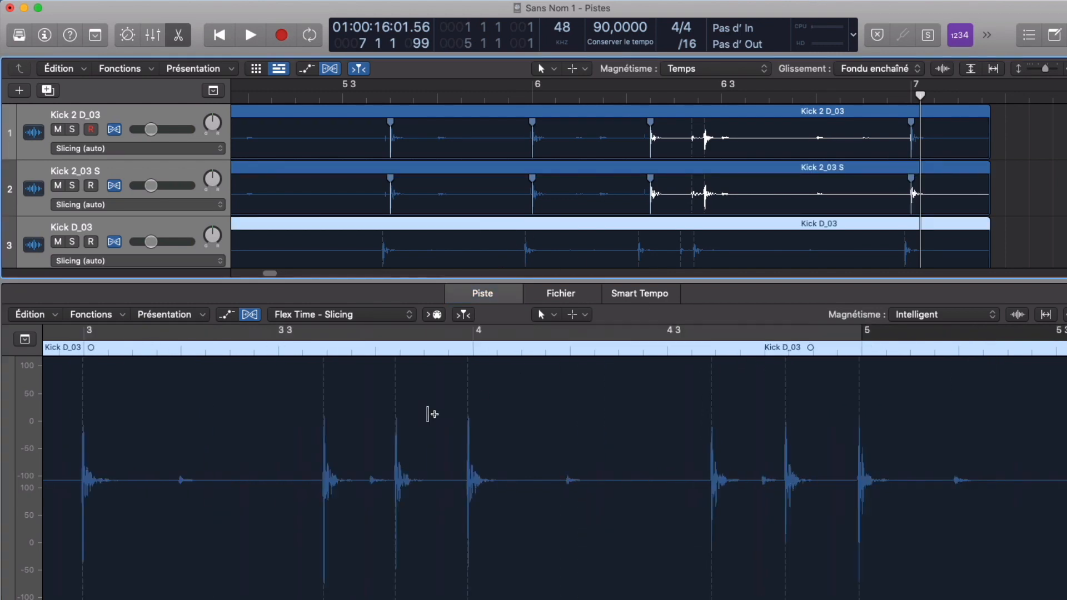
left_click_drag(424, 406, 426, 407)
left_click_drag(667, 408, 669, 408)
left_click_drag(739, 404, 742, 405)
left_click_drag(812, 410, 815, 411)
Warp the remaining main hits of Kick D_03, from late bar 4 to the bar 7 downbeat, to the grid.
scroll(812, 411, "right", 1)
scroll(812, 410, "right", 6)
left_click_drag(686, 392, 688, 391)
left_click_drag(758, 388, 761, 388)
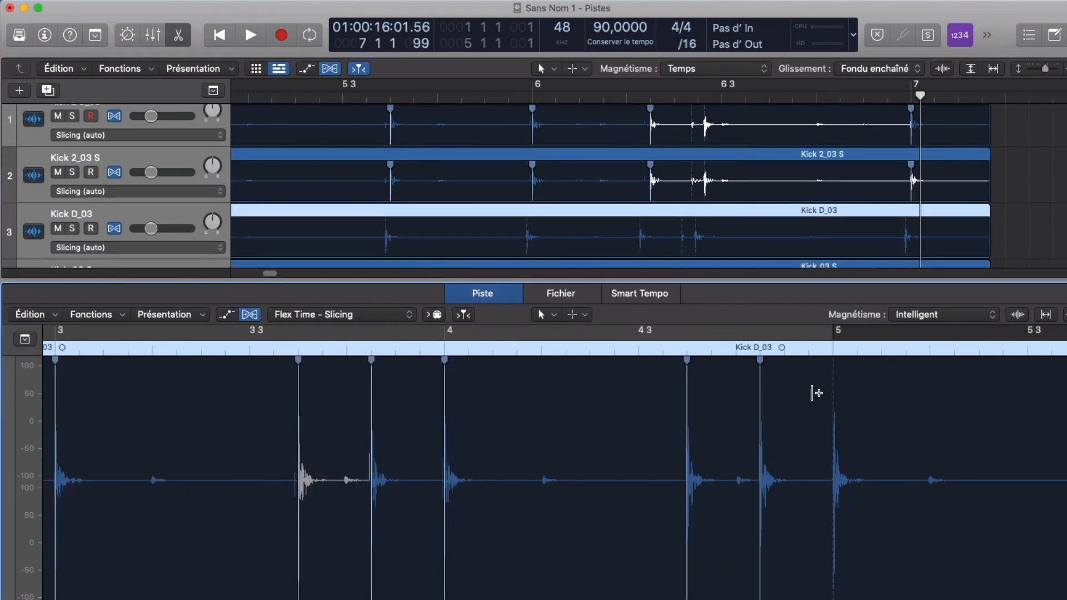
left_click_drag(830, 387, 834, 388)
scroll(834, 387, "right", 8)
scroll(753, 389, "right", 9)
left_click_drag(602, 386, 564, 401)
Select the Kick_03 S region and warp its bar 3 main hits to the grid.
left_click(503, 265)
scroll(417, 474, "left", 15)
scroll(563, 402, "right", 2)
left_click_drag(730, 402, 757, 392)
scroll(744, 403, "right", 1)
scroll(756, 394, "right", 2)
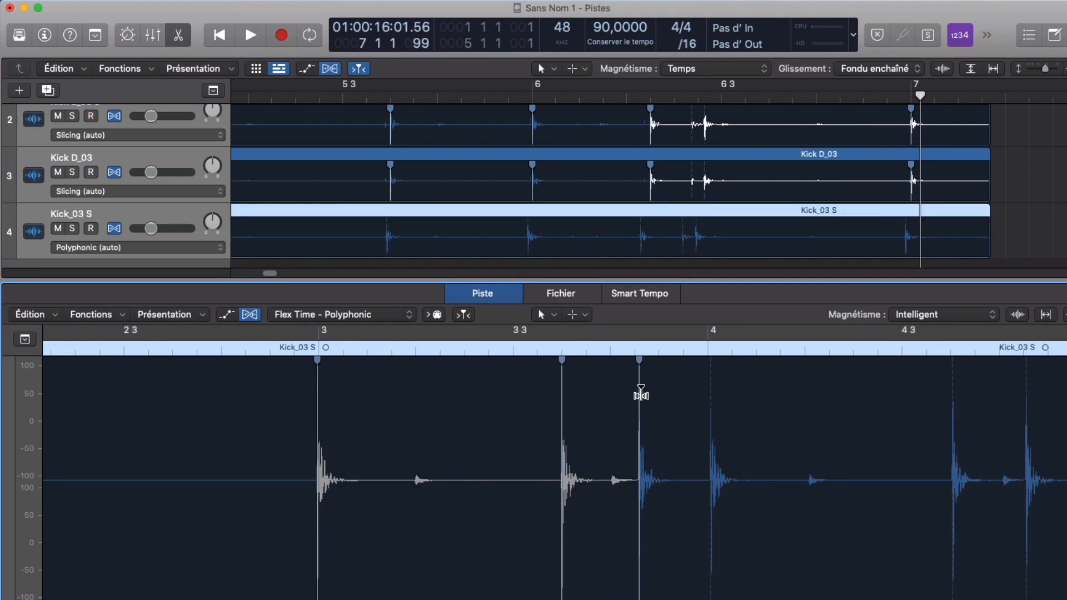
left_click(917, 314)
left_click(912, 336)
scroll(816, 410, "right", 2)
left_click_drag(798, 411, 800, 389)
key("super+z")
Change the track editor's snap setting and warp the remaining main hits of Kick_03 S up to the bar 7 downbeat to the grid.
left_click(912, 315)
left_click(917, 325)
left_click_drag(871, 383, 874, 383)
left_click_drag(944, 389, 948, 389)
scroll(945, 391, "right", 8)
left_click_drag(748, 394, 753, 393)
scroll(762, 389, "right", 4)
left_click_drag(767, 386, 760, 392)
scroll(772, 386, "right", 4)
left_click_drag(1024, 398, 1030, 398)
Close the editor, set a cycle range from bar 3 to bar 7 and play back the warped kick tracks.
key("e")
key("super+Left")
key("super+Left")
key("super+Left")
key("super+Left")
key("super+Left")
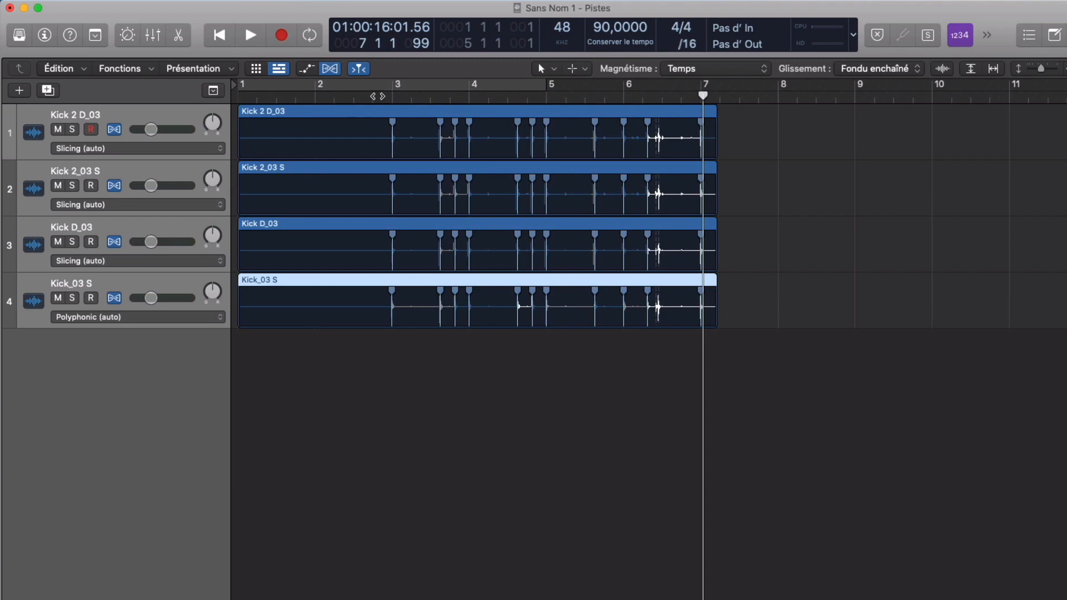
left_click_drag(391, 91, 703, 89)
key("space")
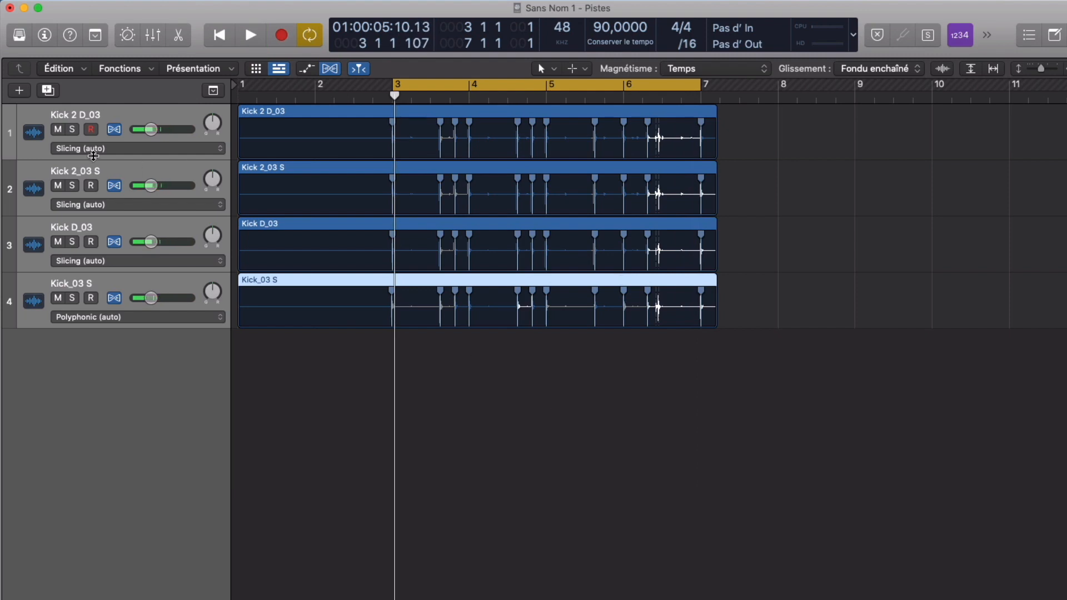
Set the Flex mode of all four kick tracks to Flex Time - Rhythmic and play back the cycle range.
left_click(96, 151)
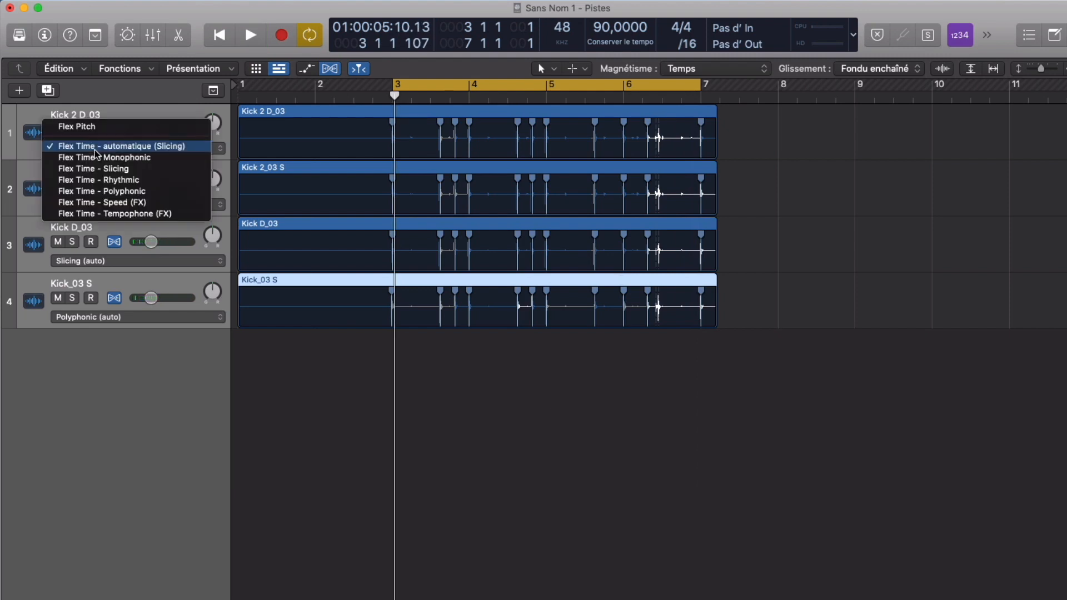
left_click(97, 179)
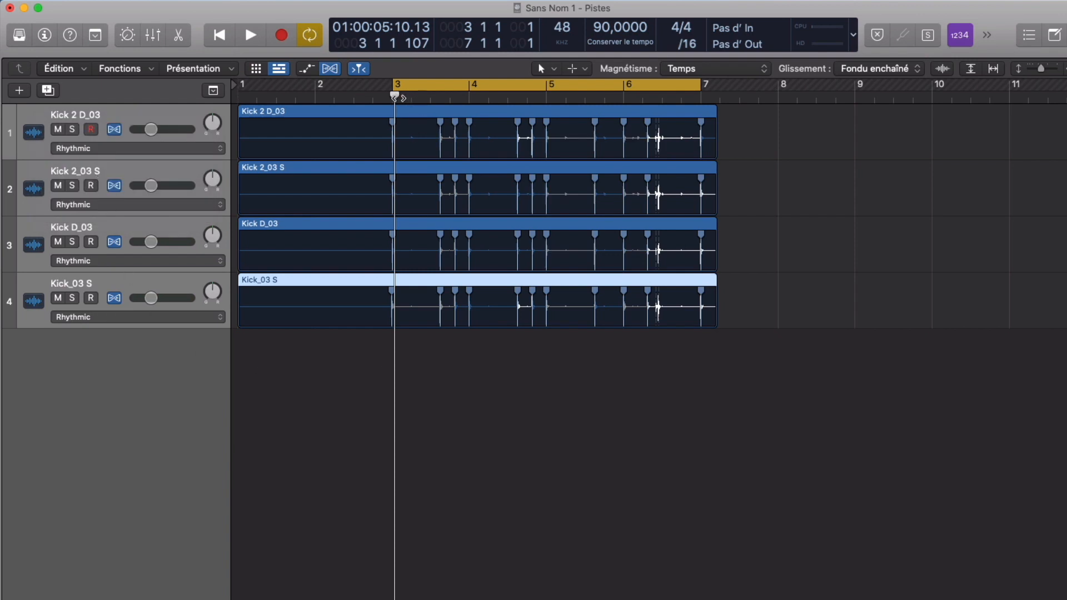
key("space")
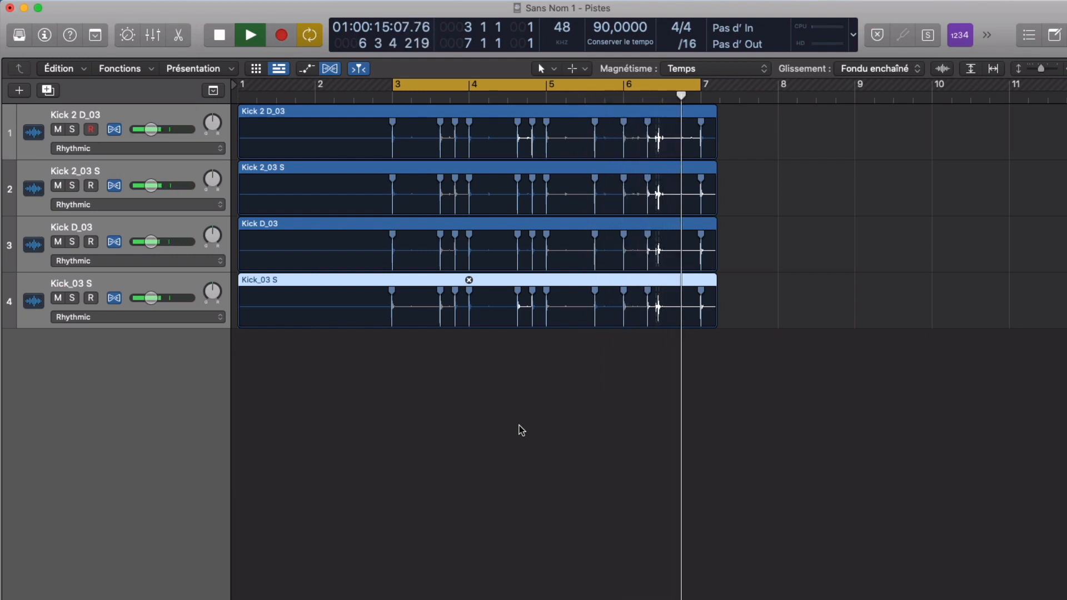
Stop the Logic Pro playback, switch to Pro Tools and play back the warped kick tracks for comparison.
key("space")
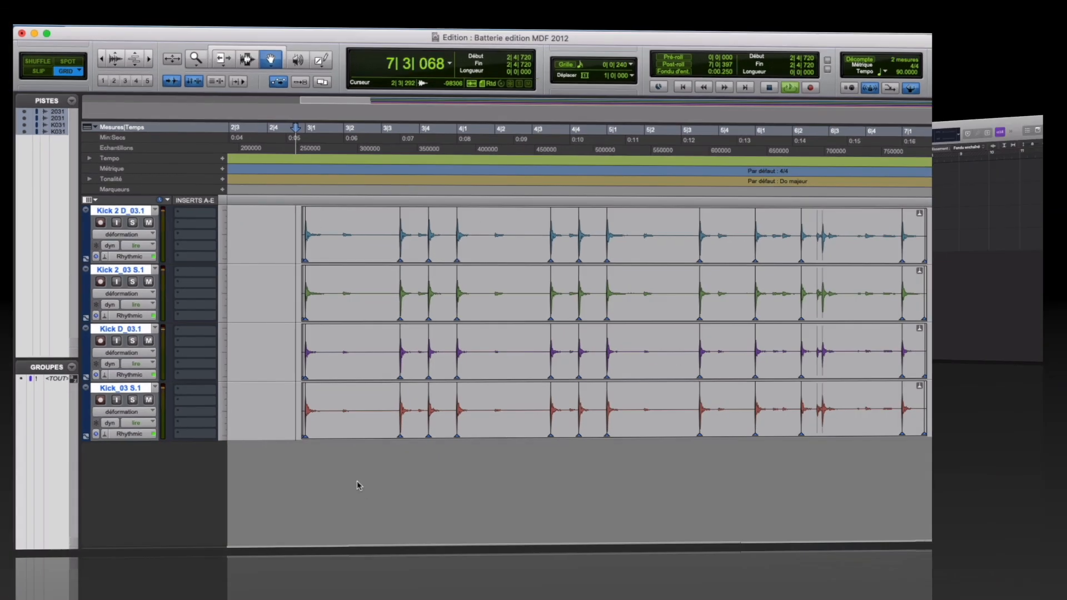
key("space")
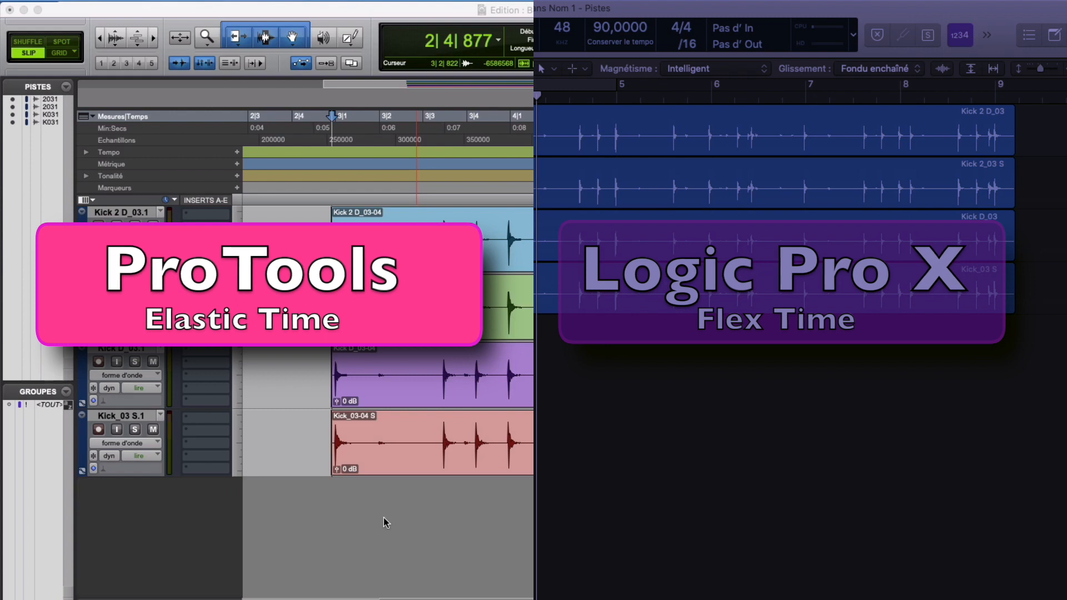
Play back the unwarped kick tracks in Pro Tools and open the Kick 2 D_03 region in Logic Pro's audio file editor.
left_click(317, 520)
key("space")
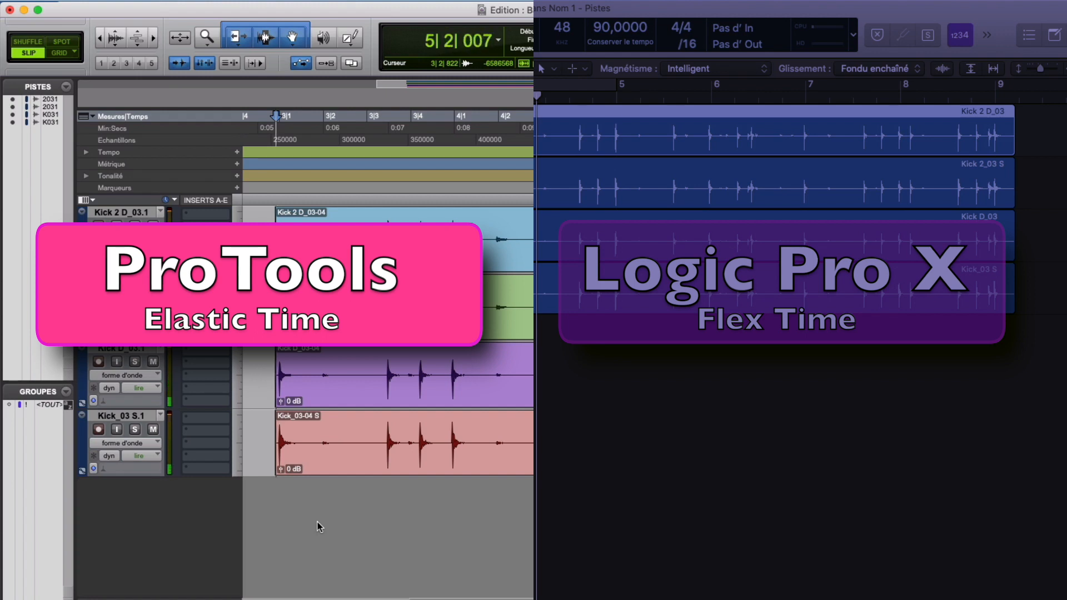
key("e")
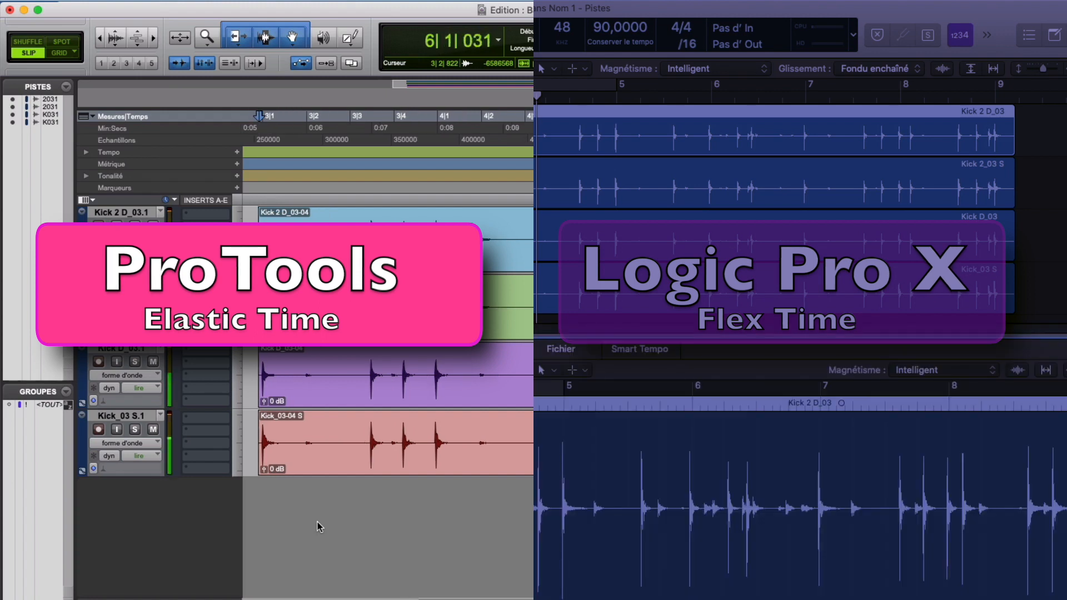
left_click(558, 350)
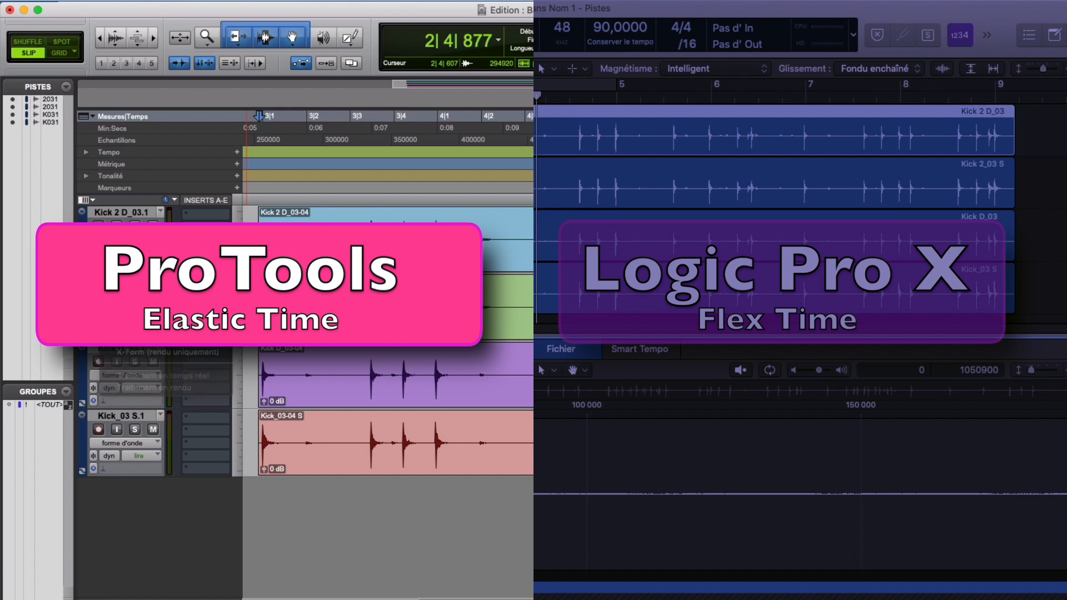
Enable Elastic Audio with the Rhythmic algorithm on the four kick tracks in Pro Tools.
left_click(104, 333)
left_click(130, 372)
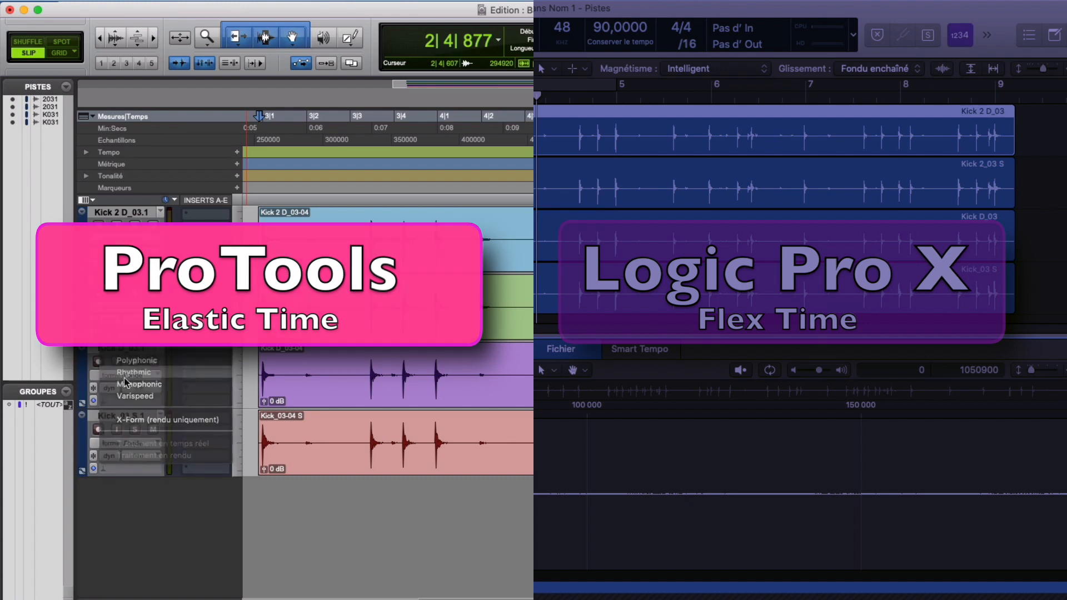
left_click(127, 400)
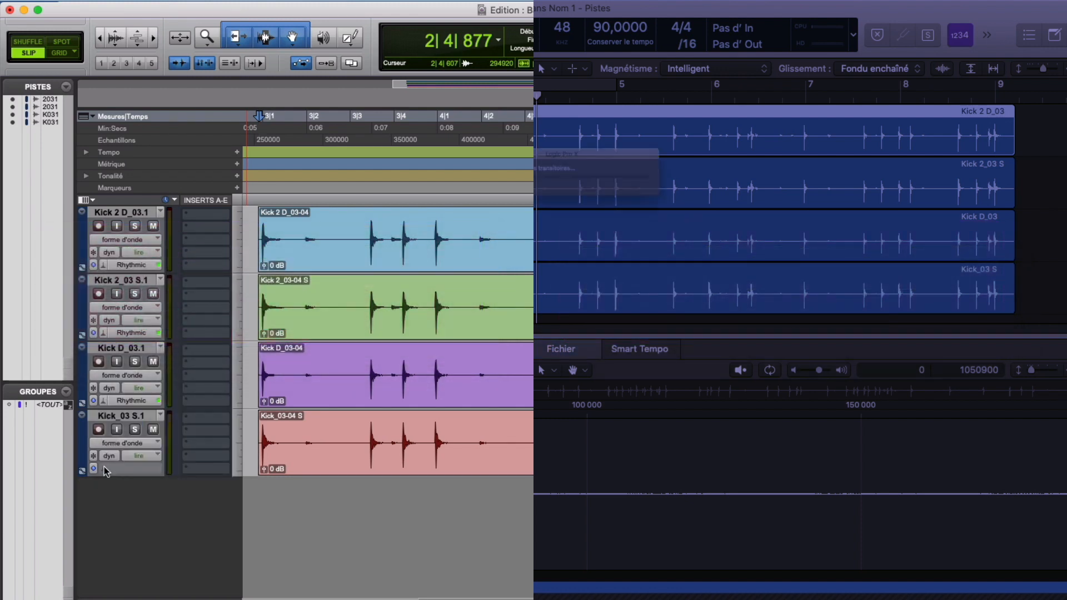
left_click(129, 468)
left_click(137, 508)
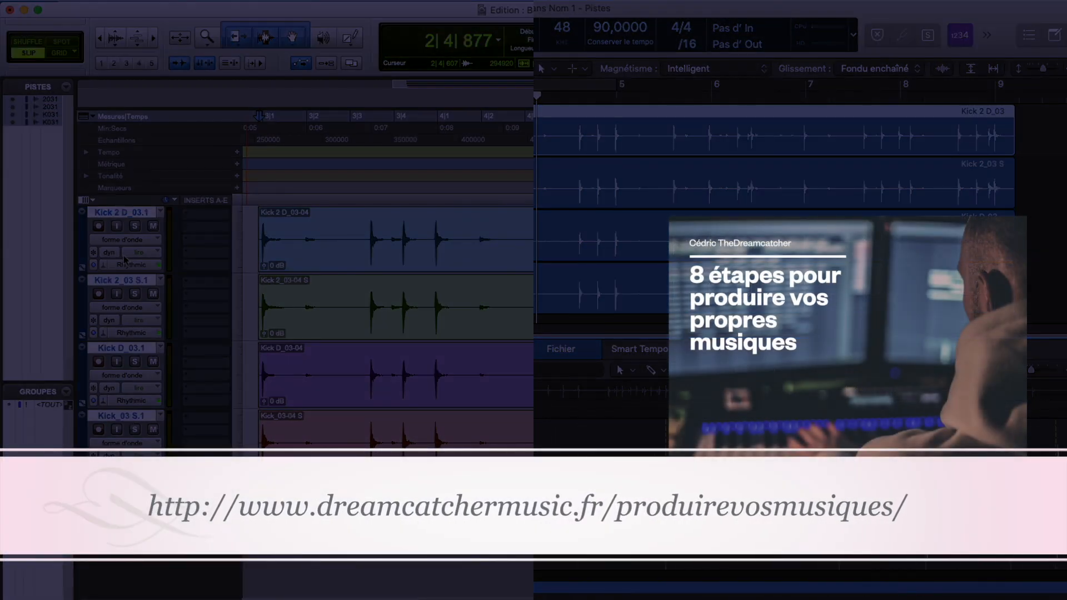
Switch the track view of all four kick tracks from waveform to analysis.
left_click(123, 239)
left_click(123, 223)
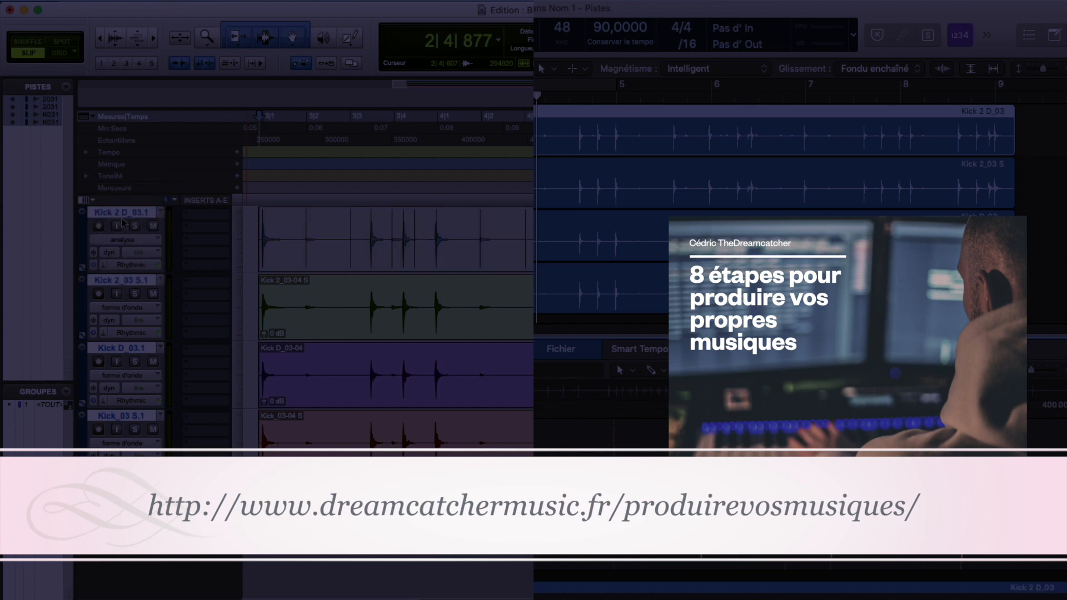
left_click(123, 307)
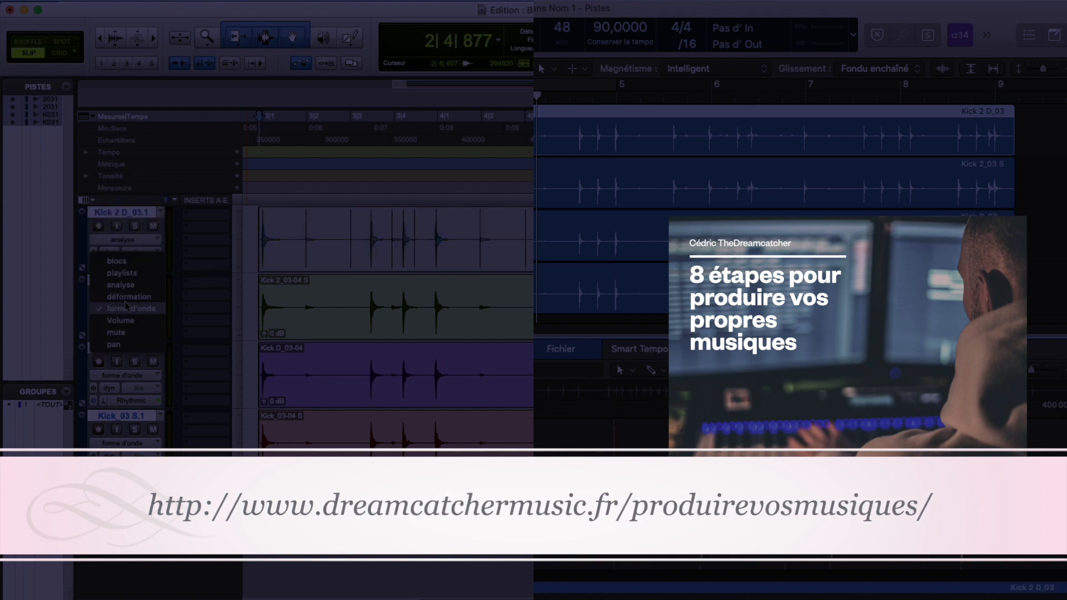
left_click(122, 283)
left_click(124, 376)
left_click(121, 352)
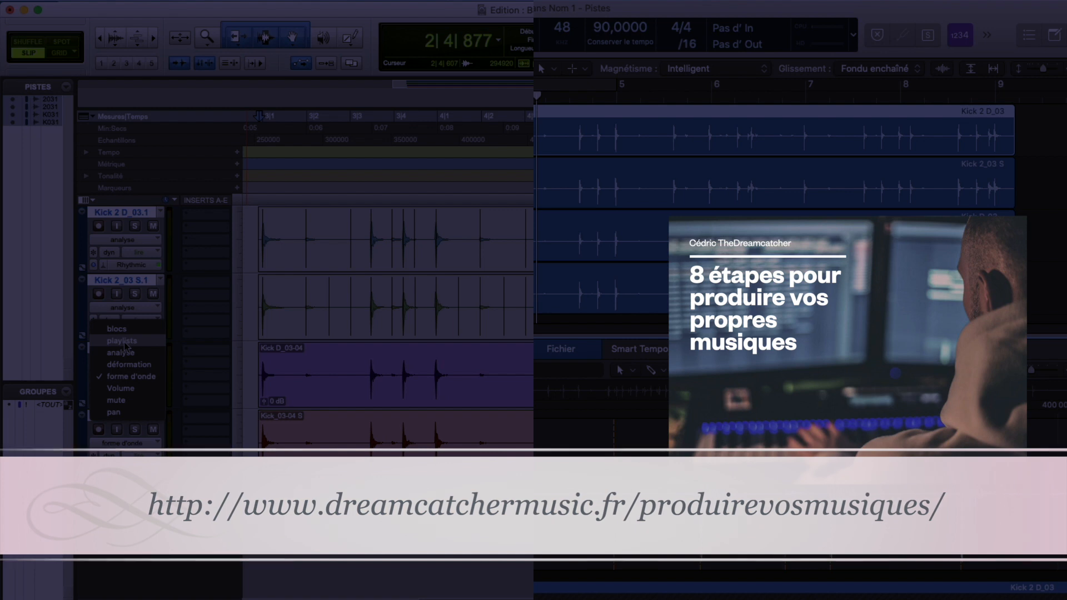
left_click(123, 443)
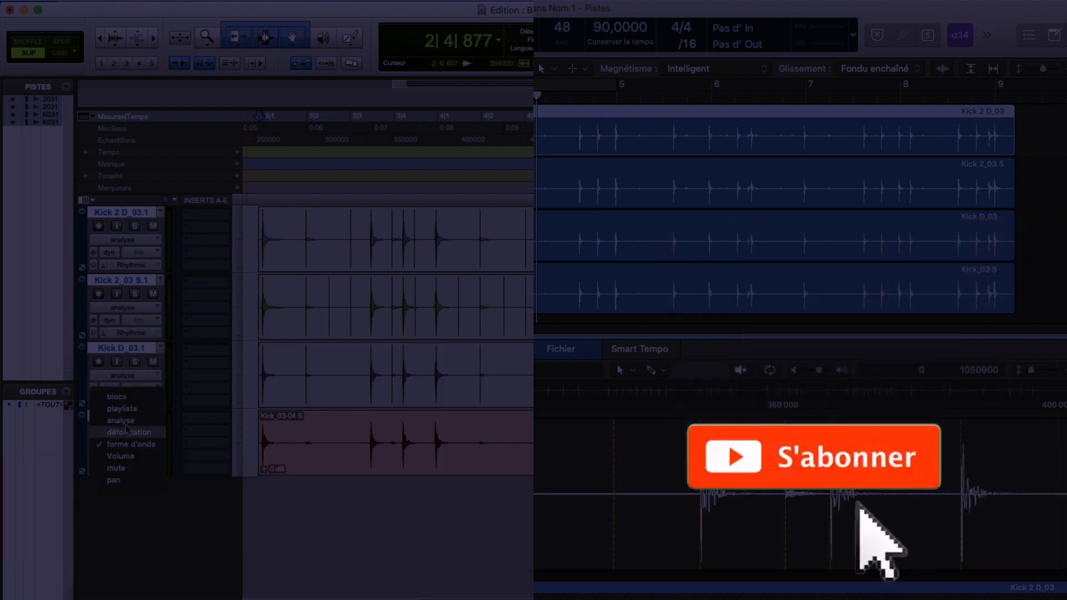
left_click(124, 421)
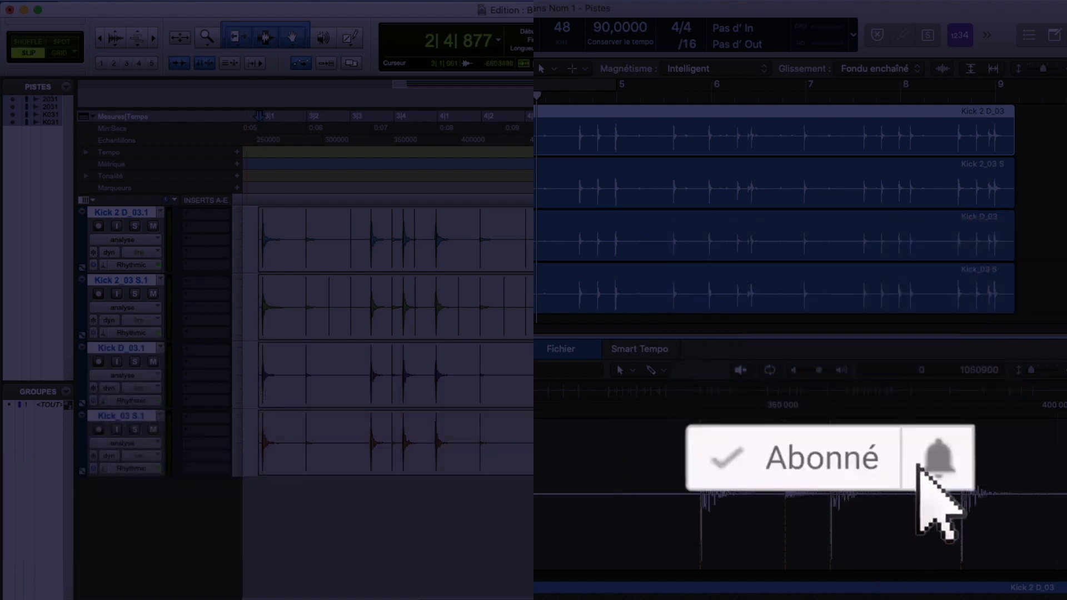
Delete the analysis markers of the weak hit between the first two main hits of bar 3 on all four kick tracks.
key("t")
scroll(266, 398, "right", 3)
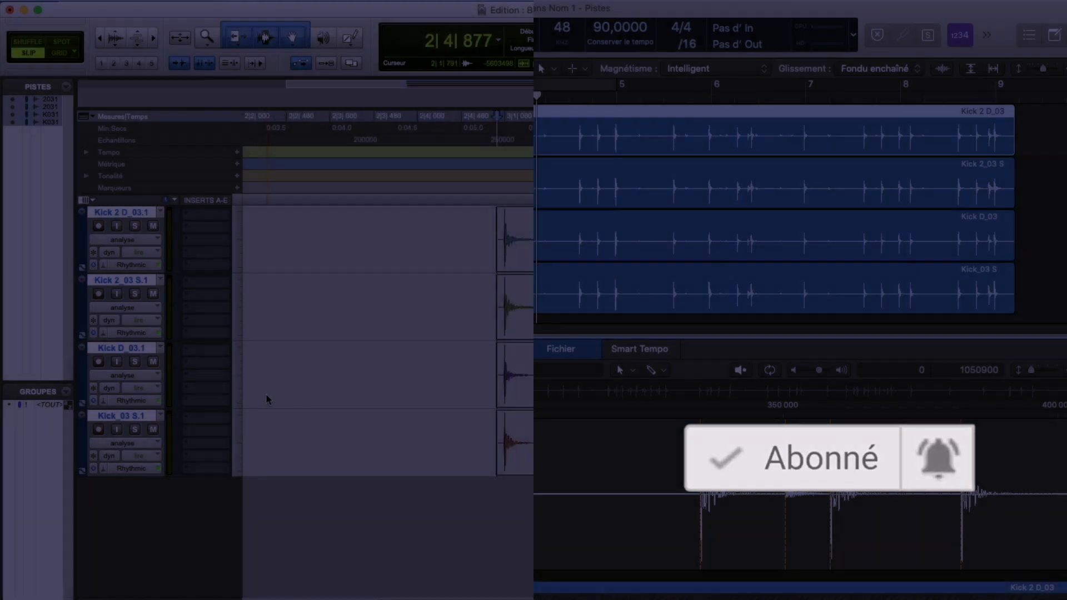
scroll(267, 397, "right", 2)
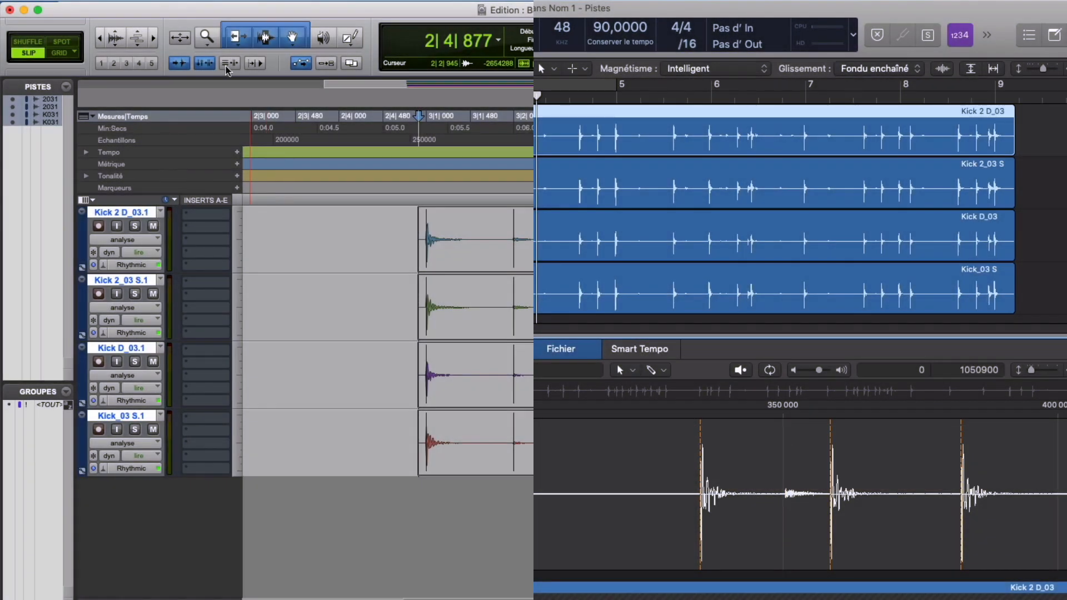
left_click(259, 37)
scroll(383, 239, "right", 2)
scroll(562, 505, "right", 3)
left_click_drag(381, 239, 517, 436)
scroll(563, 506, "right", 8)
key("Delete")
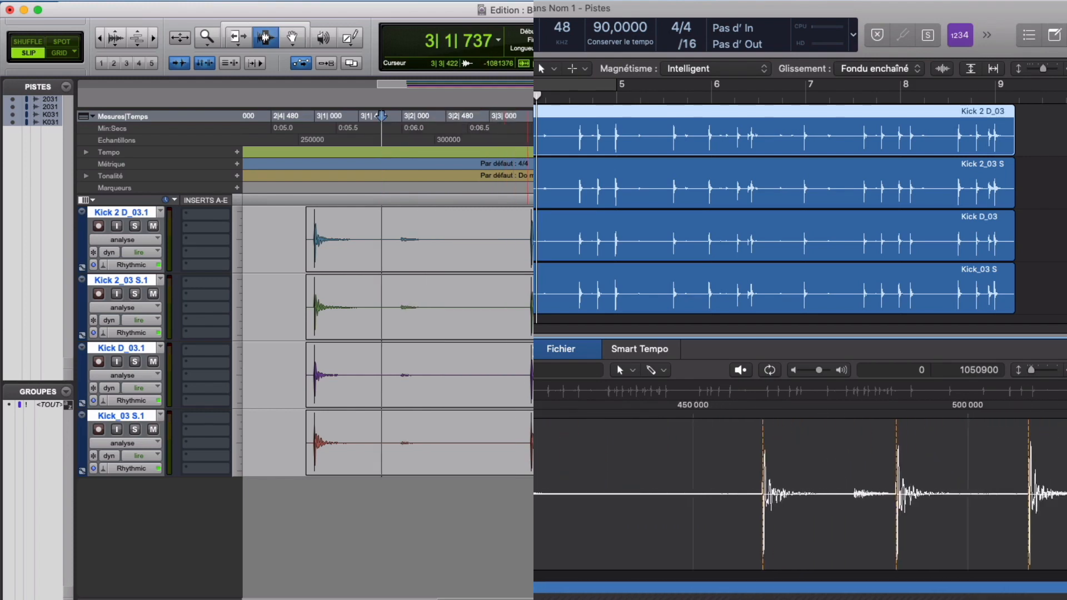
left_click(558, 381)
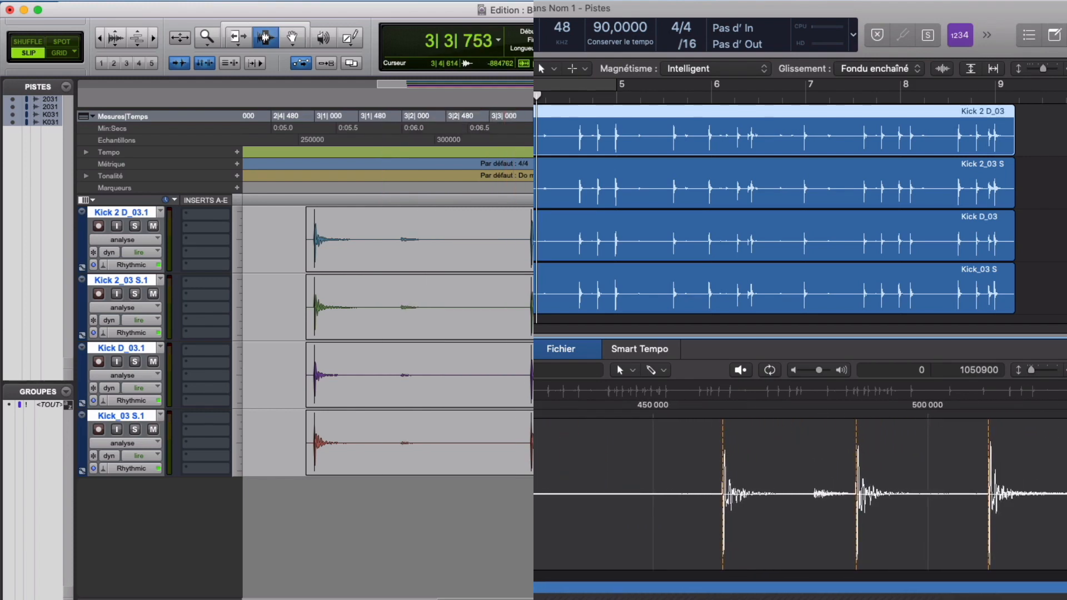